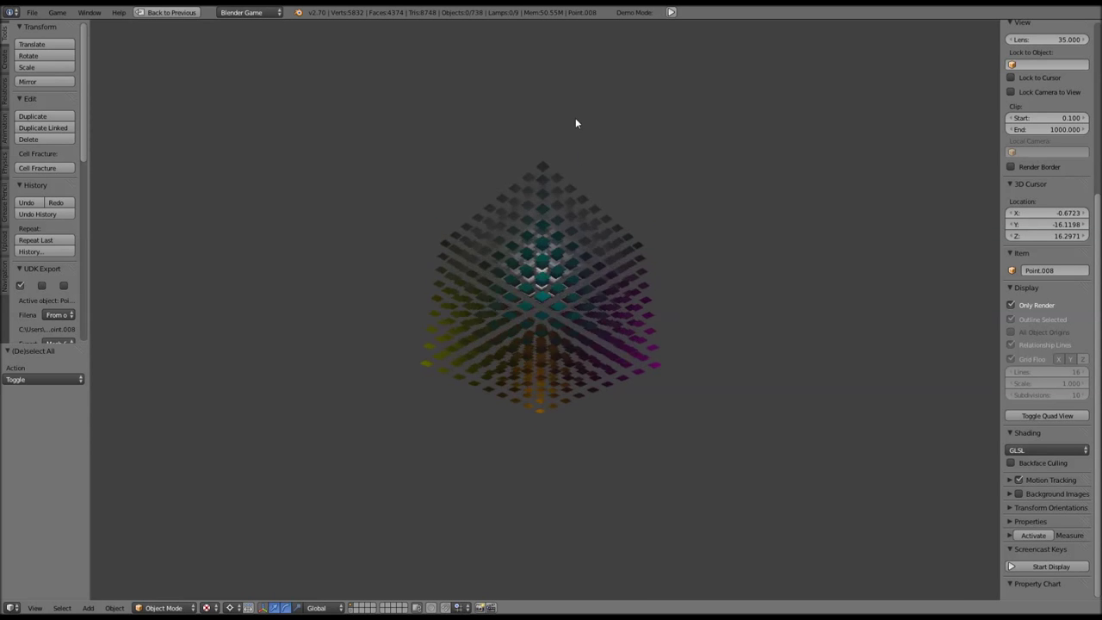
- Start first-person walk navigation with Shift+F to approach the primitive grid
key(shift+f)
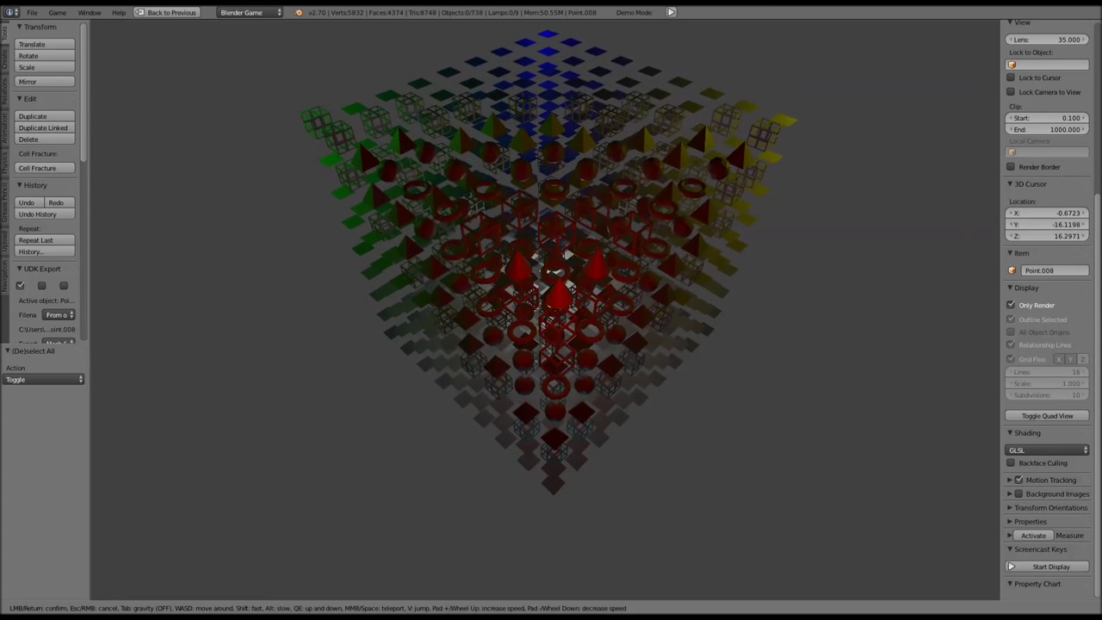
key(w)
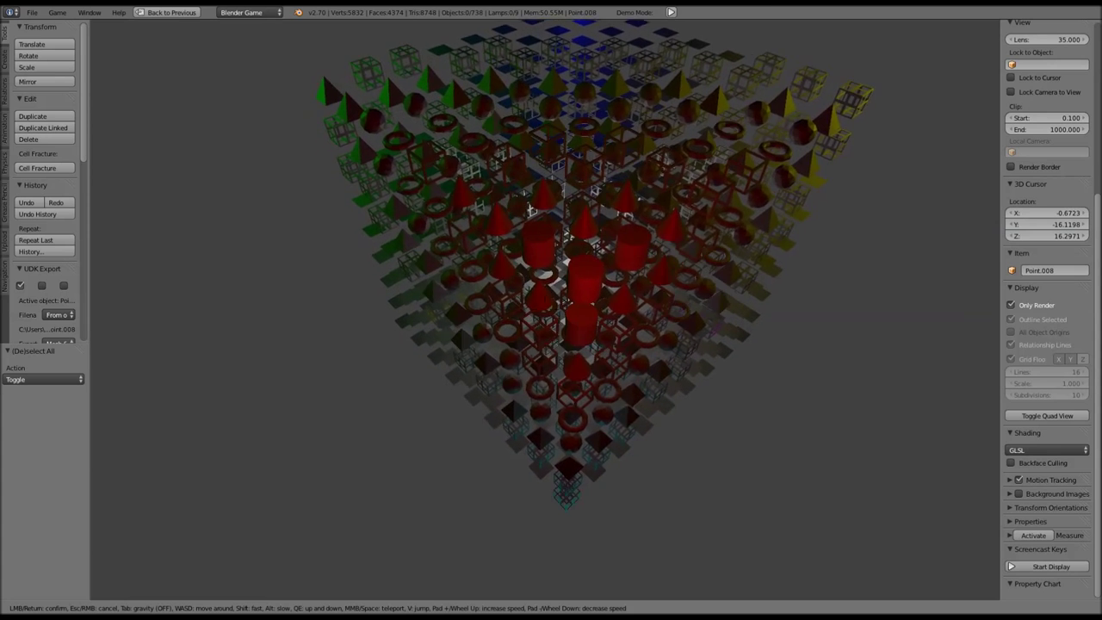
key(s)
key(w)
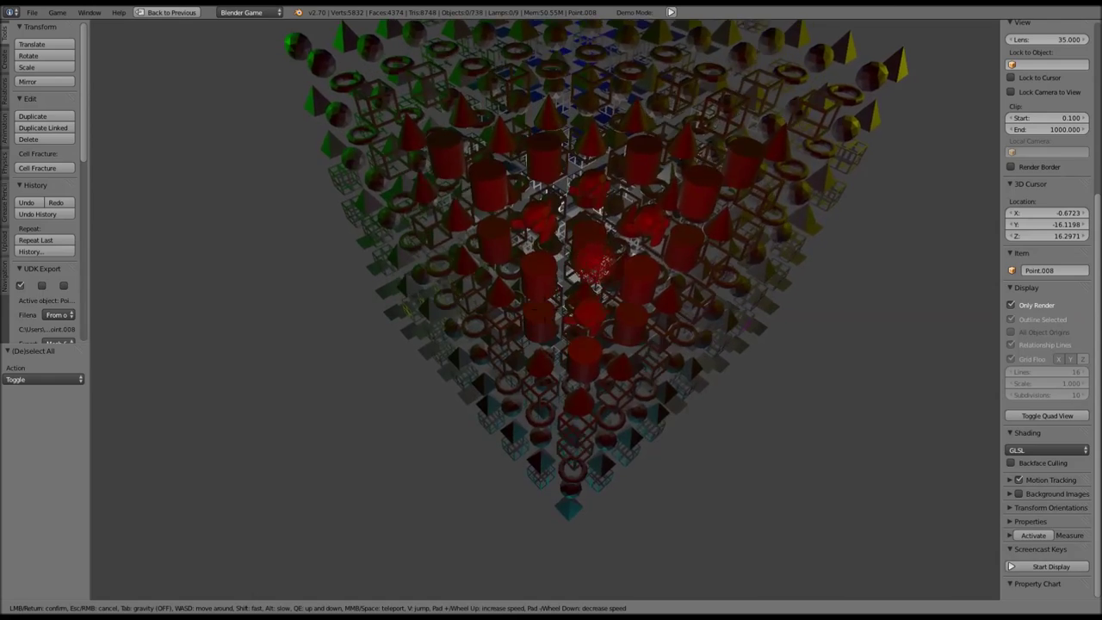
key(w)
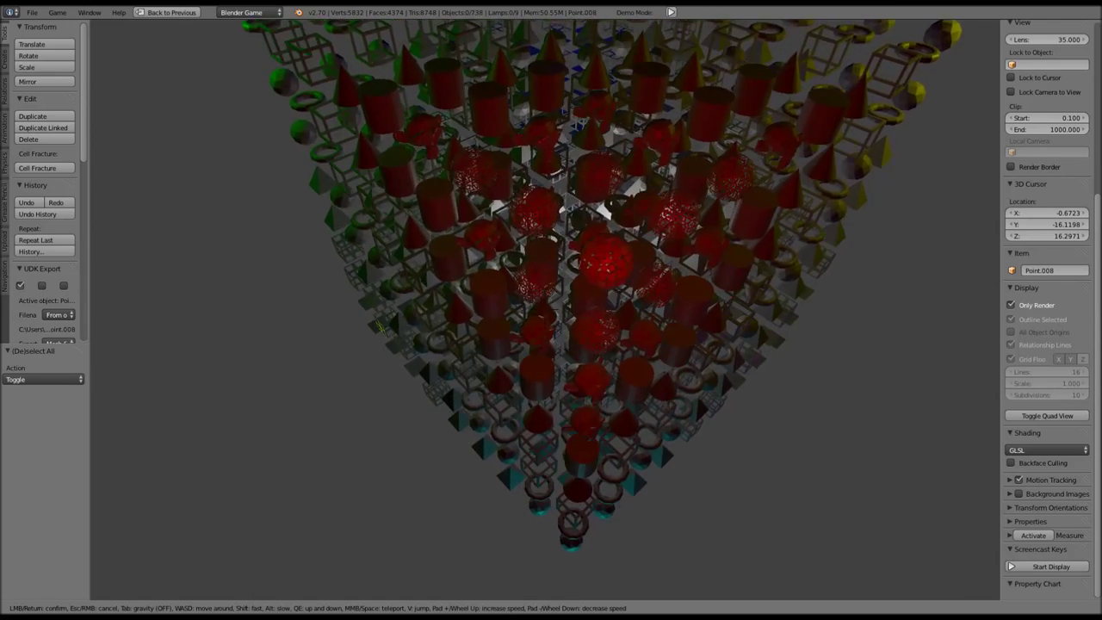
key(w)
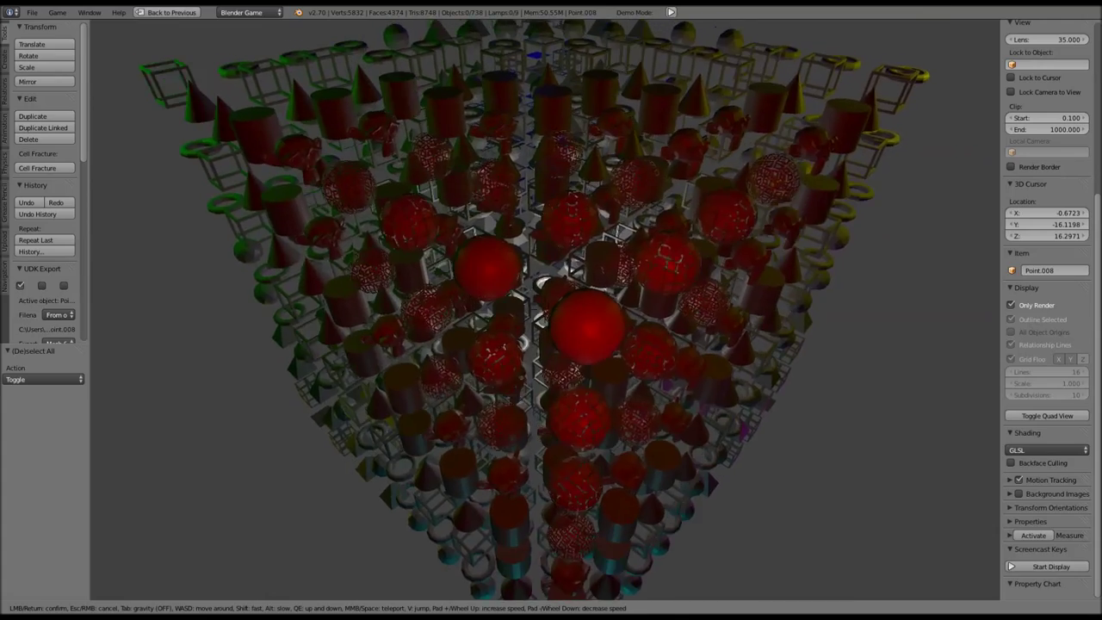
key(w)
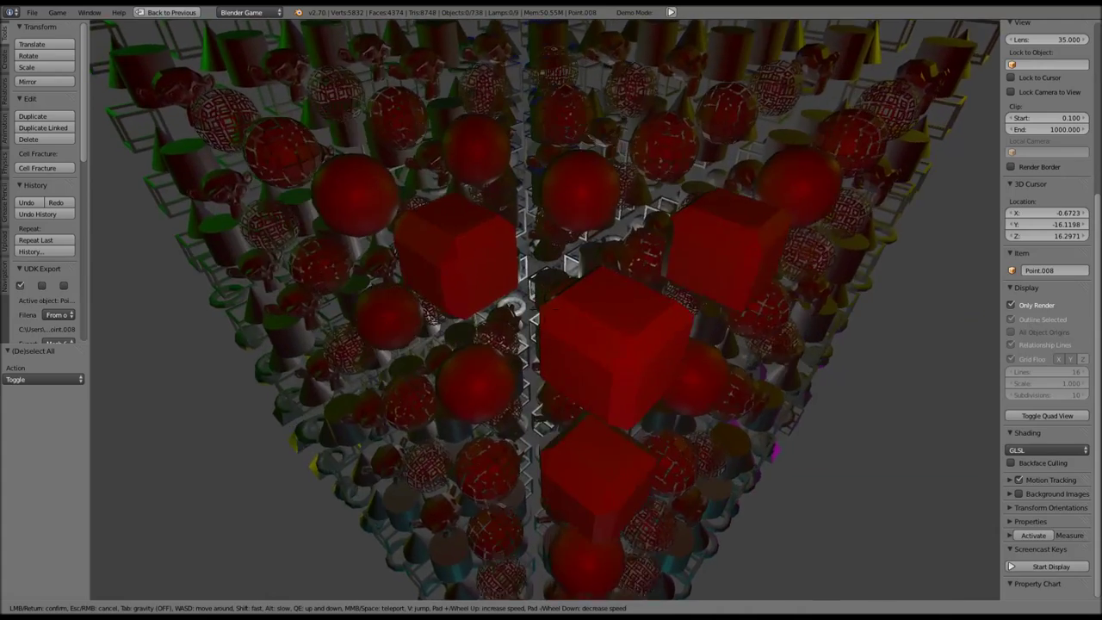
key(w)
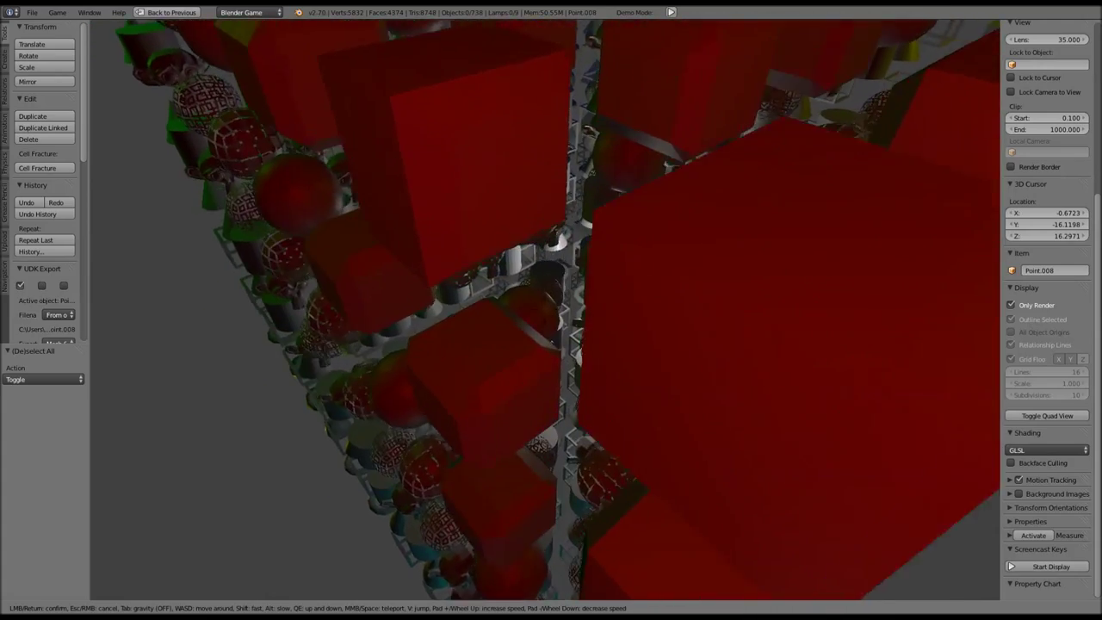
key(w)
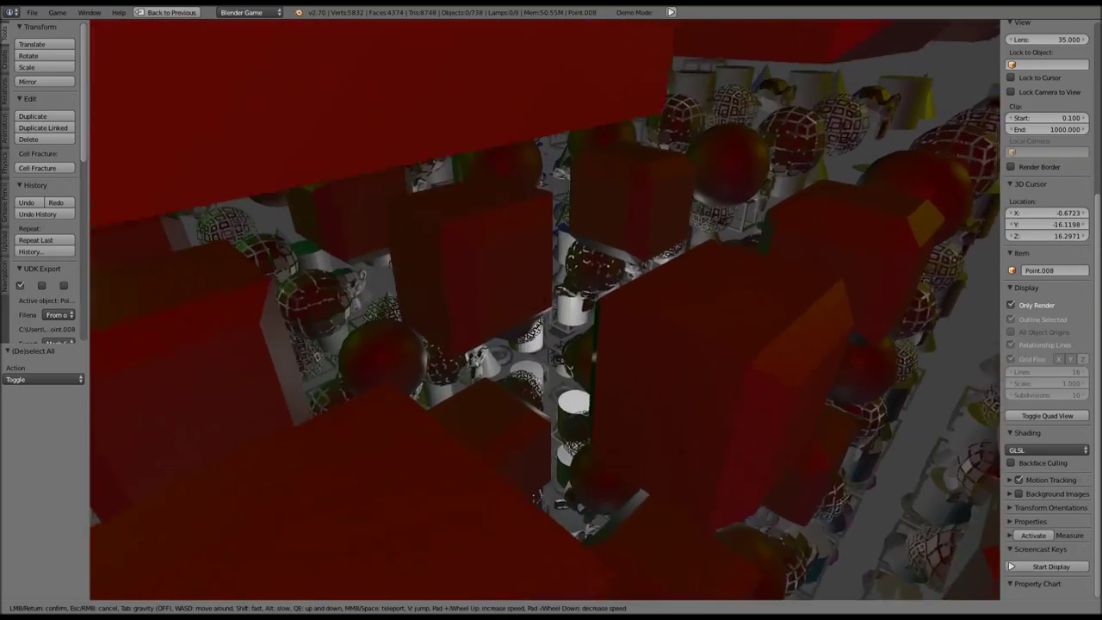
key(w)
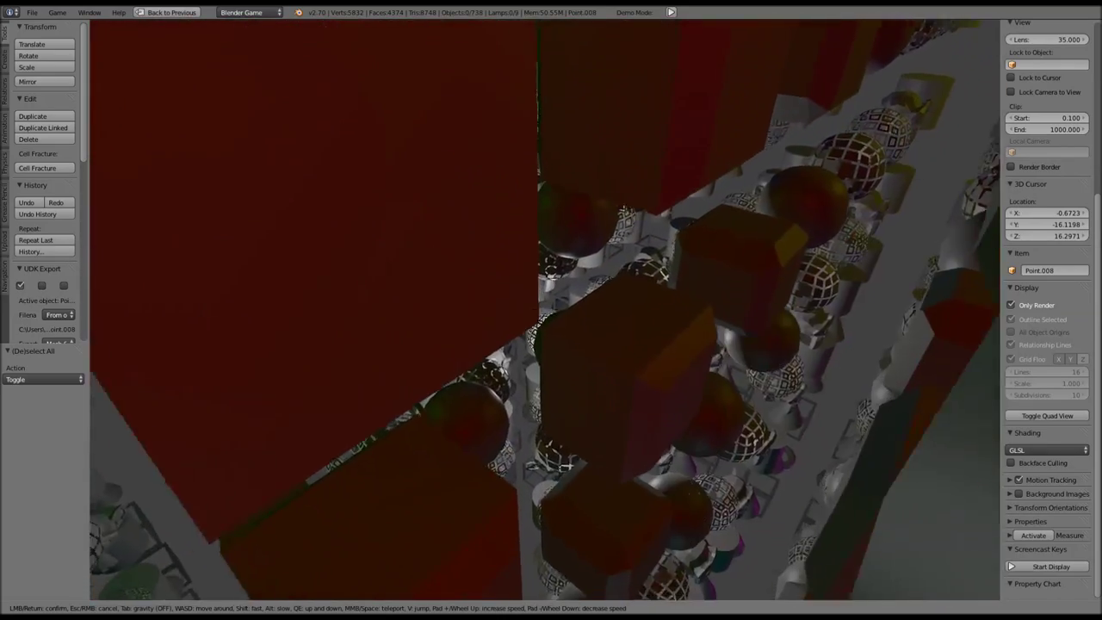
key(w)
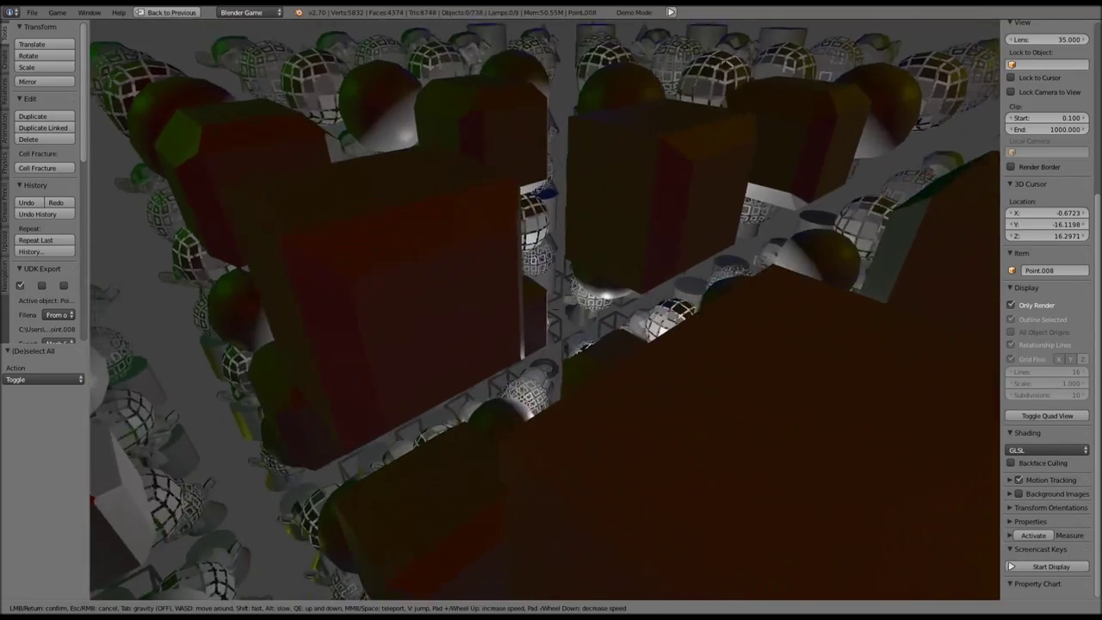
key(w)
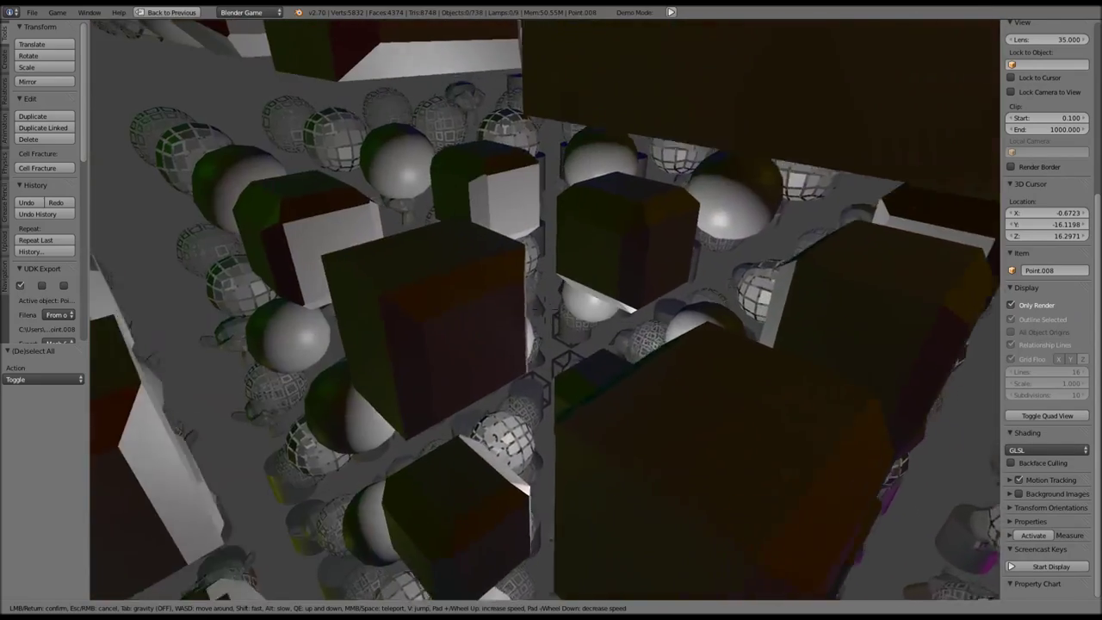
key(w)
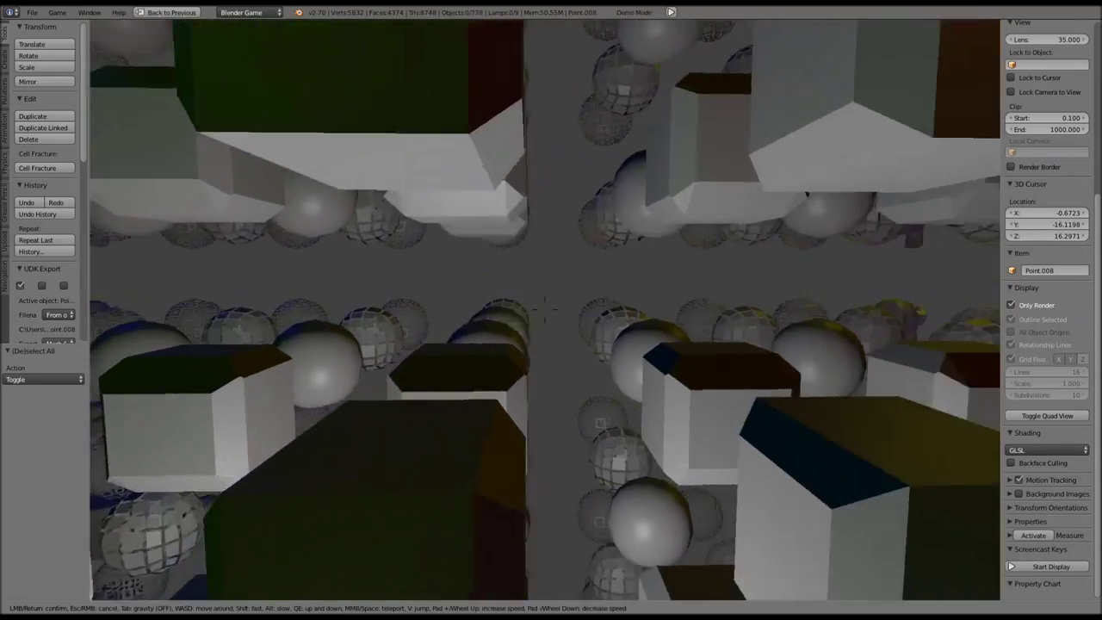
key(w)
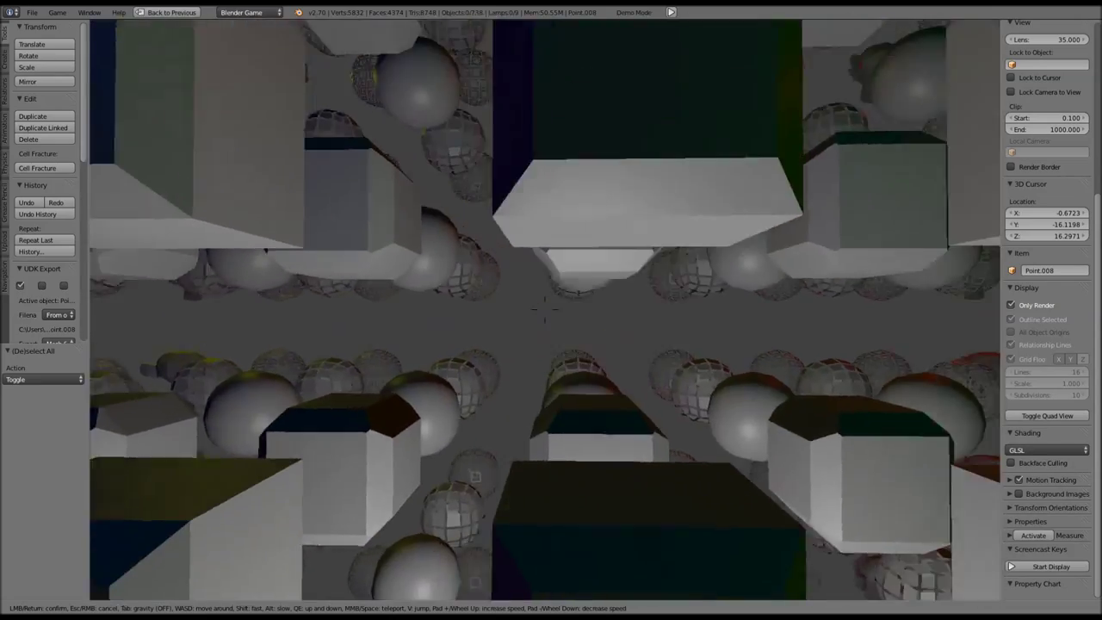
key(w)
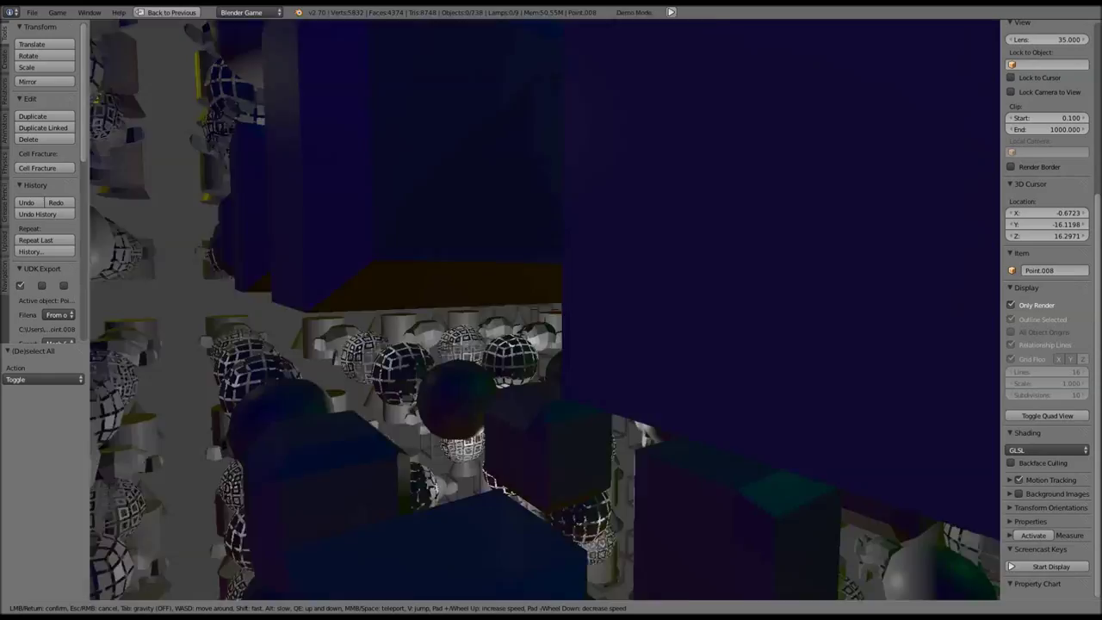
key(s)
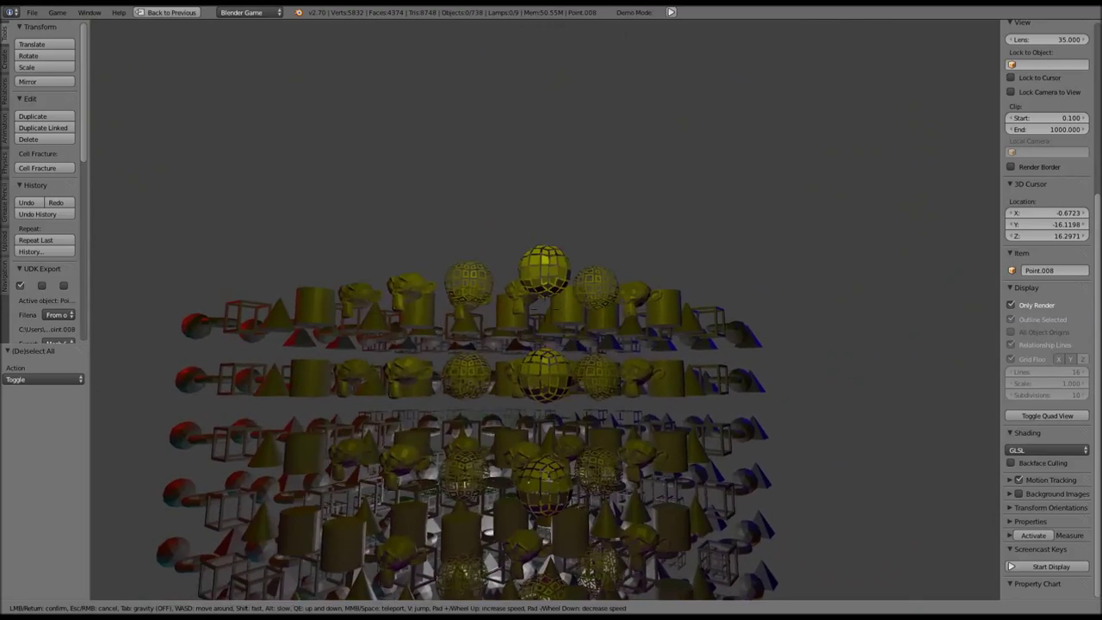
key(w)
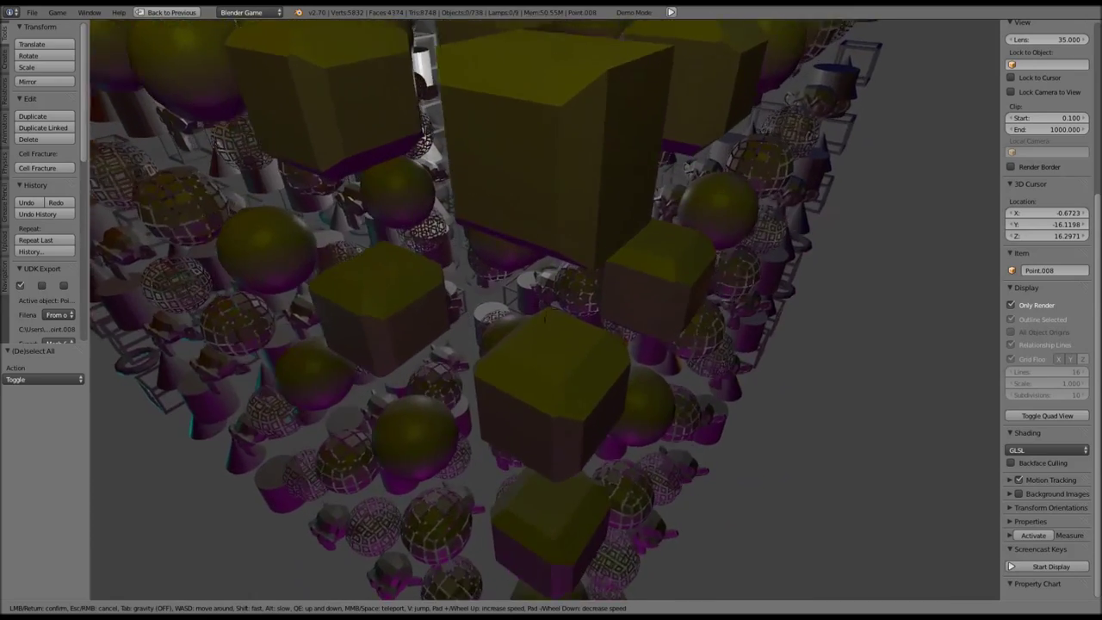
key(w)
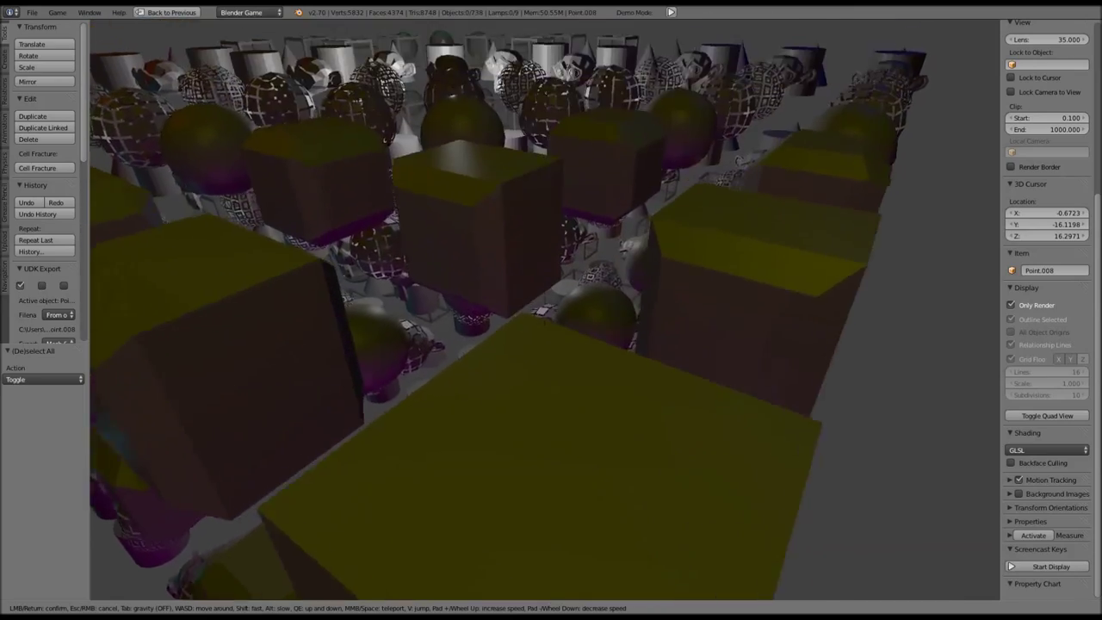
key(w)
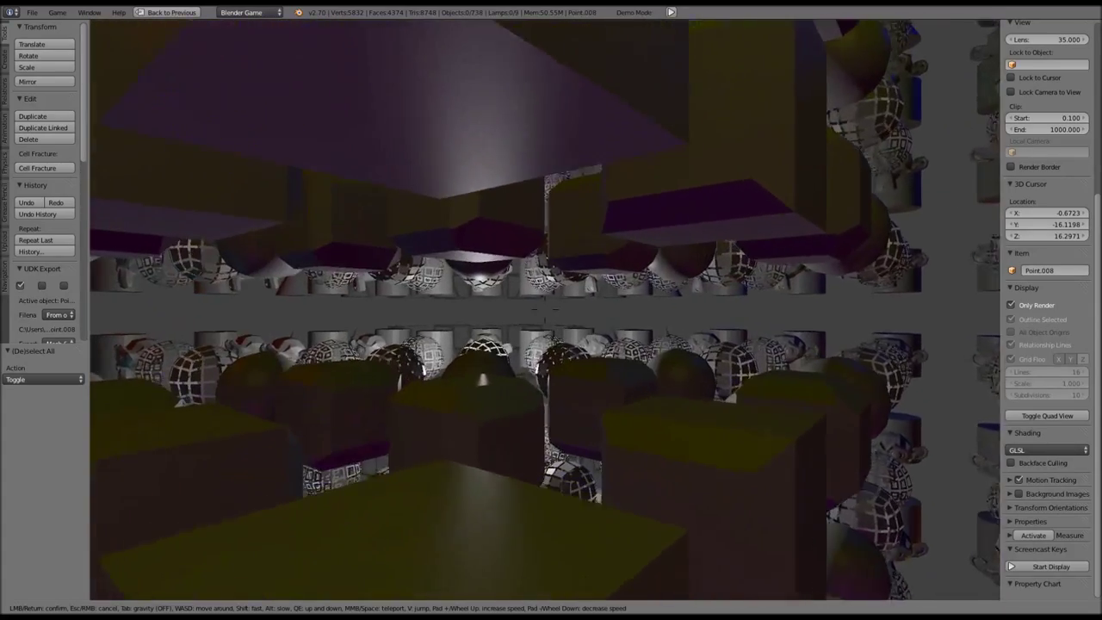
key(w)
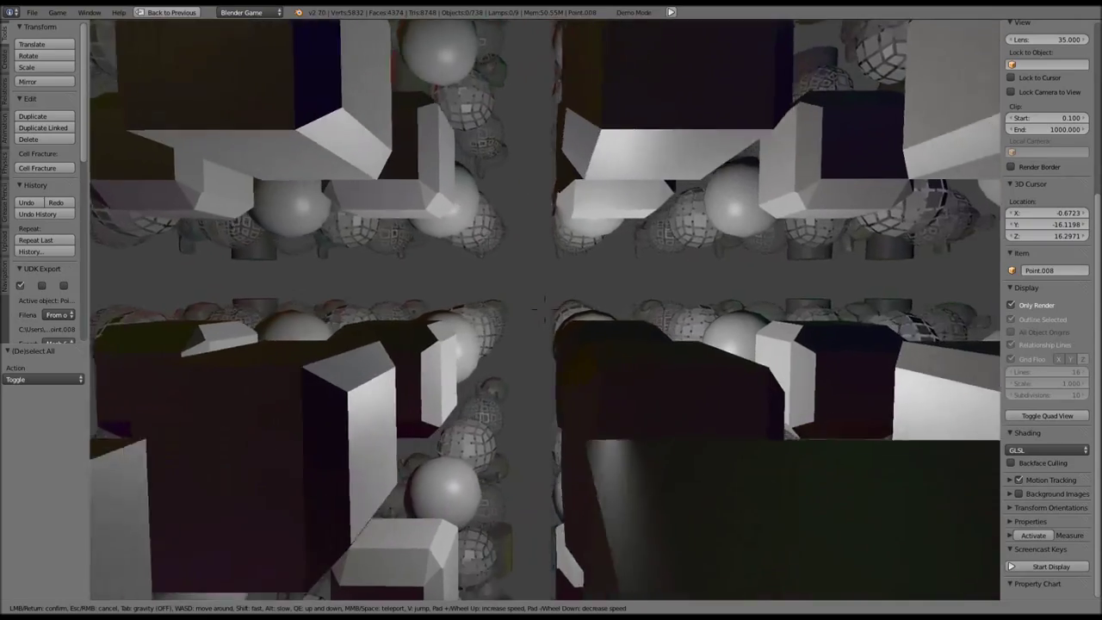
key(w)
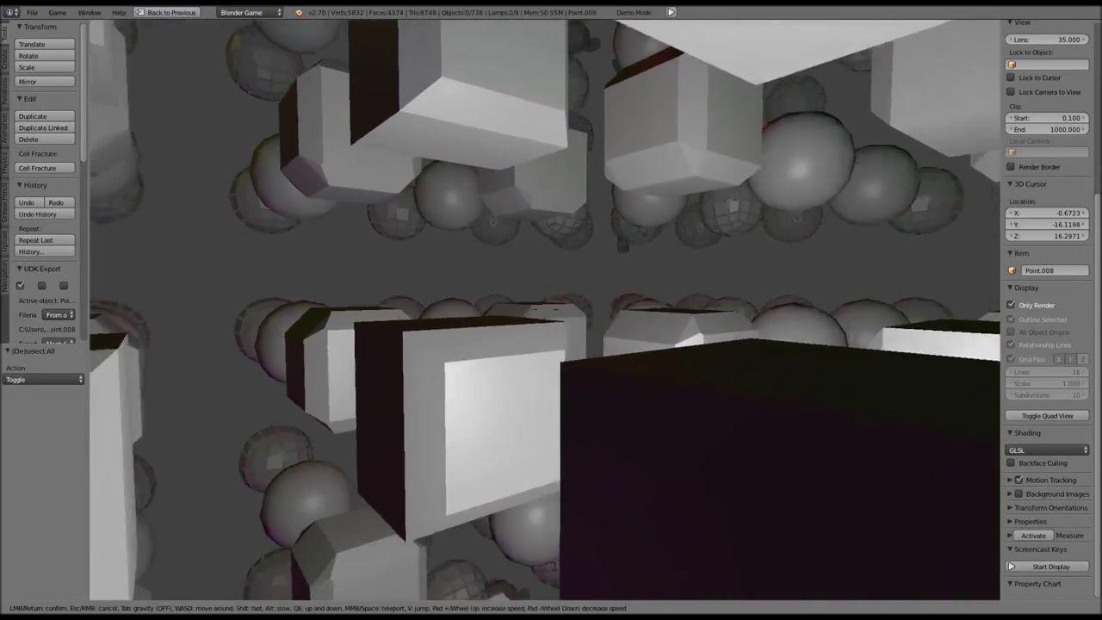
key(w)
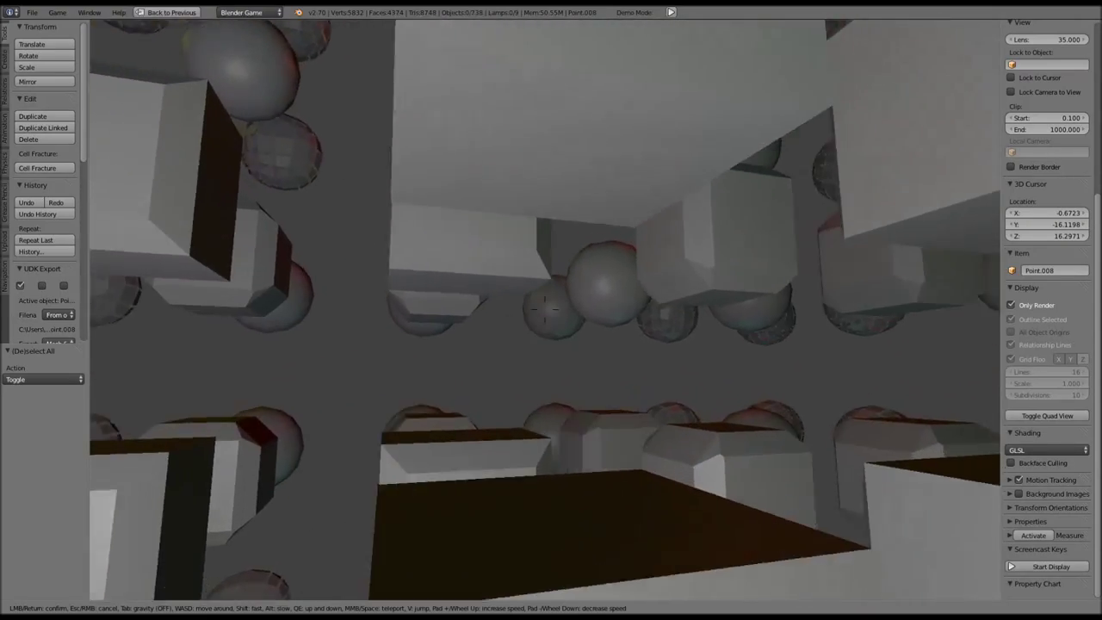
key(w)
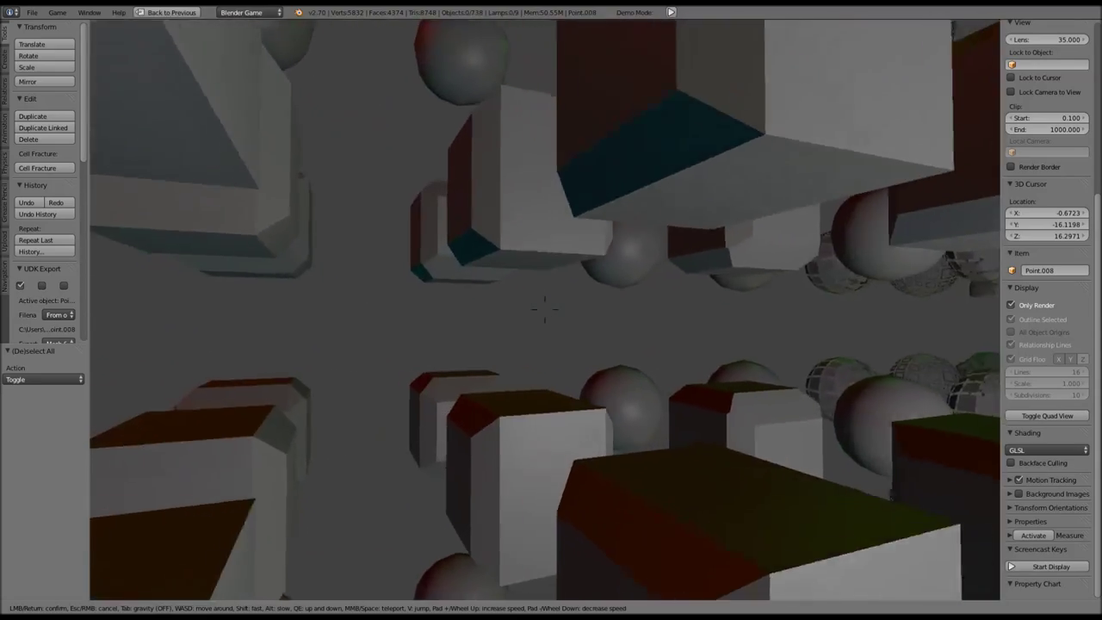
key(w)
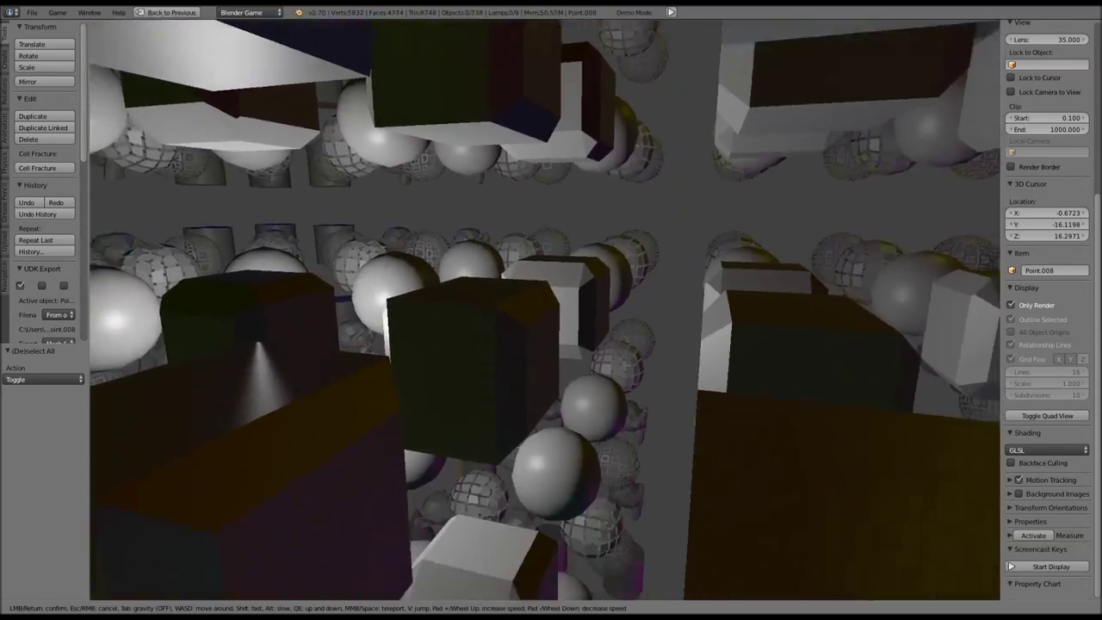
key(w)
key(w)
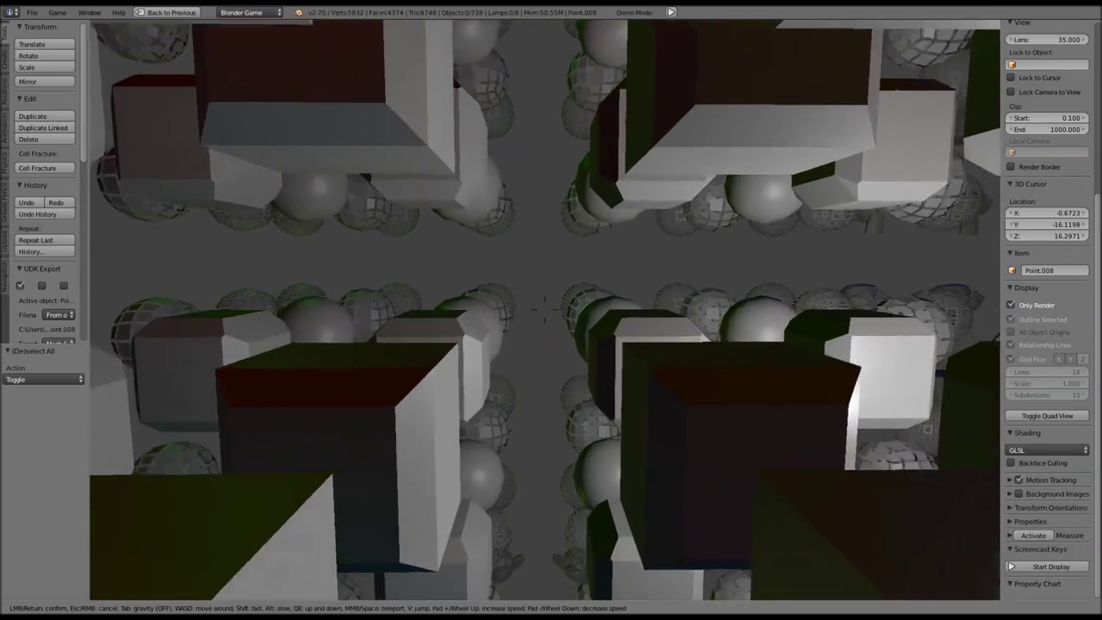
key(w)
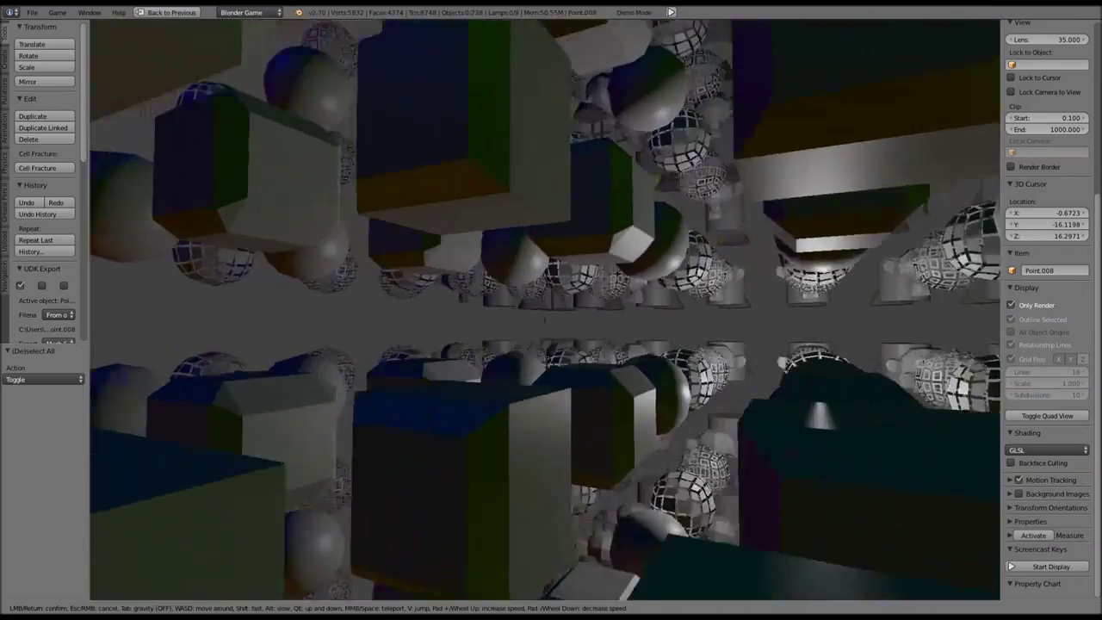
key(w)
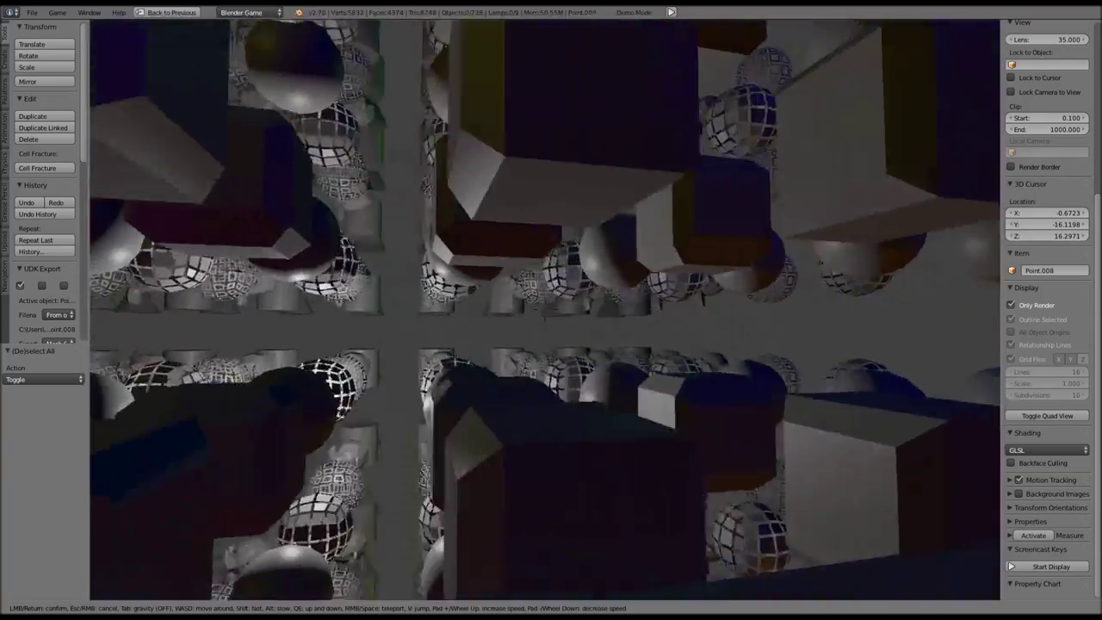
key(w)
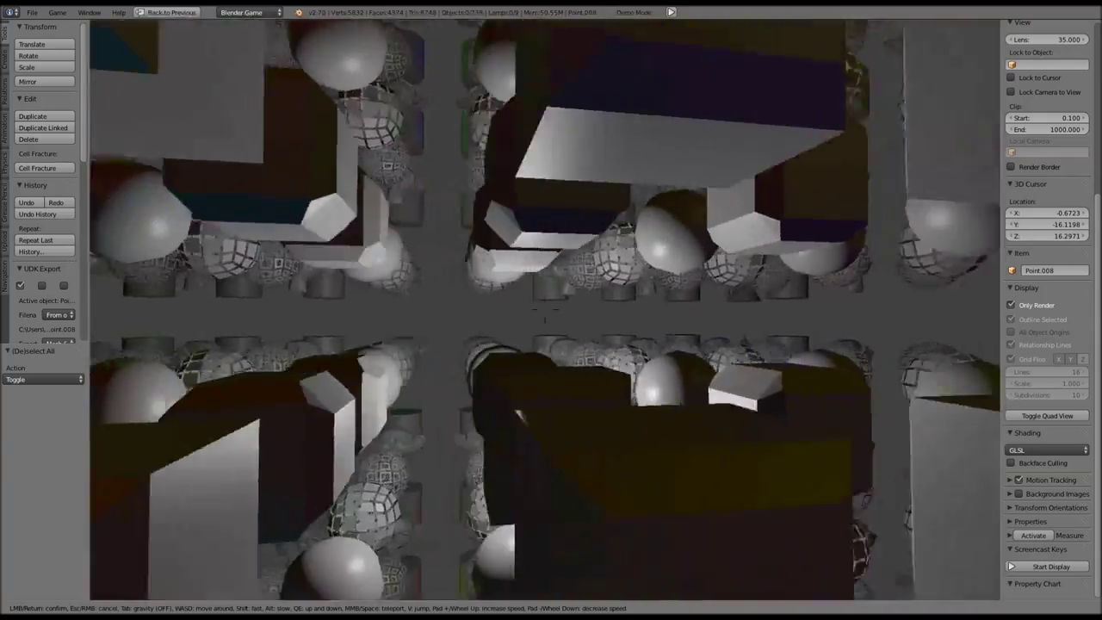
key(w)
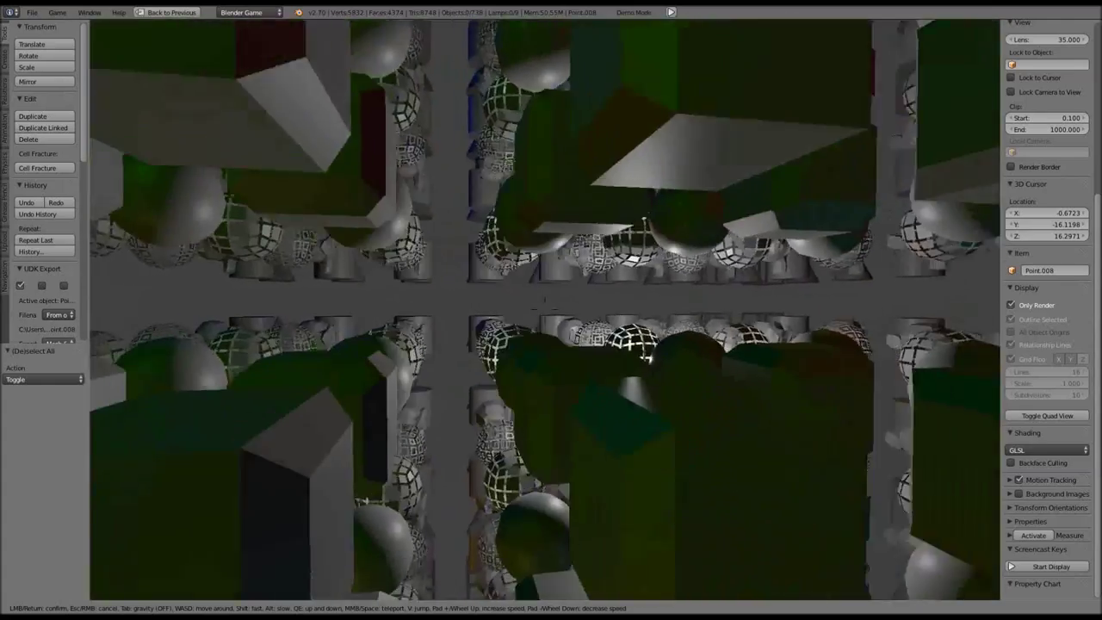
key(s)
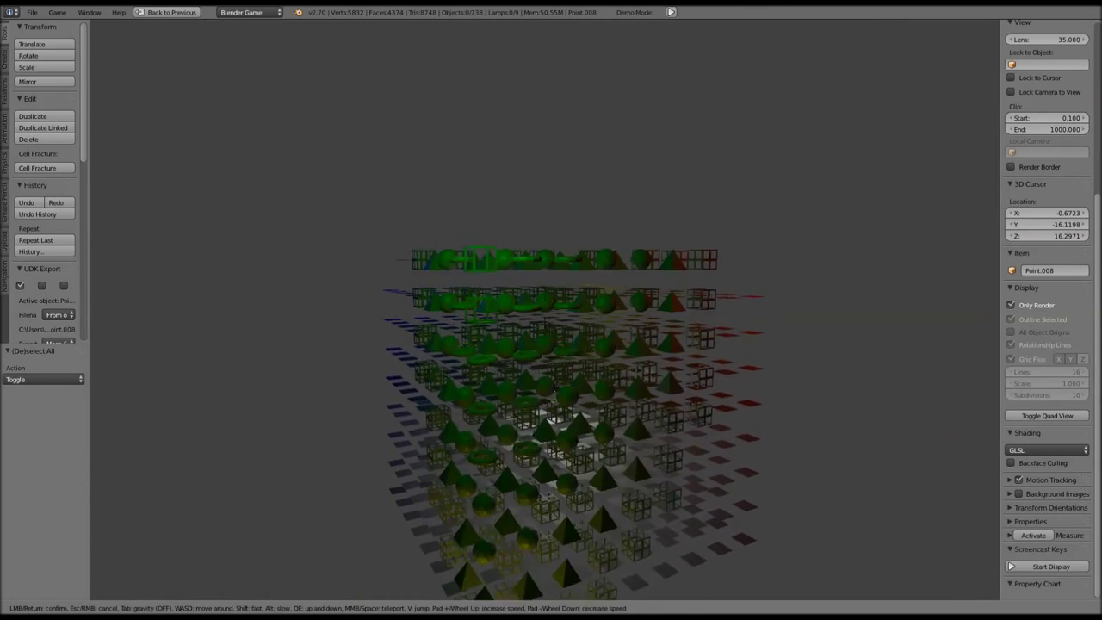
- Fly down into the primitive grid until a cube fills the view, then back out
key(w)
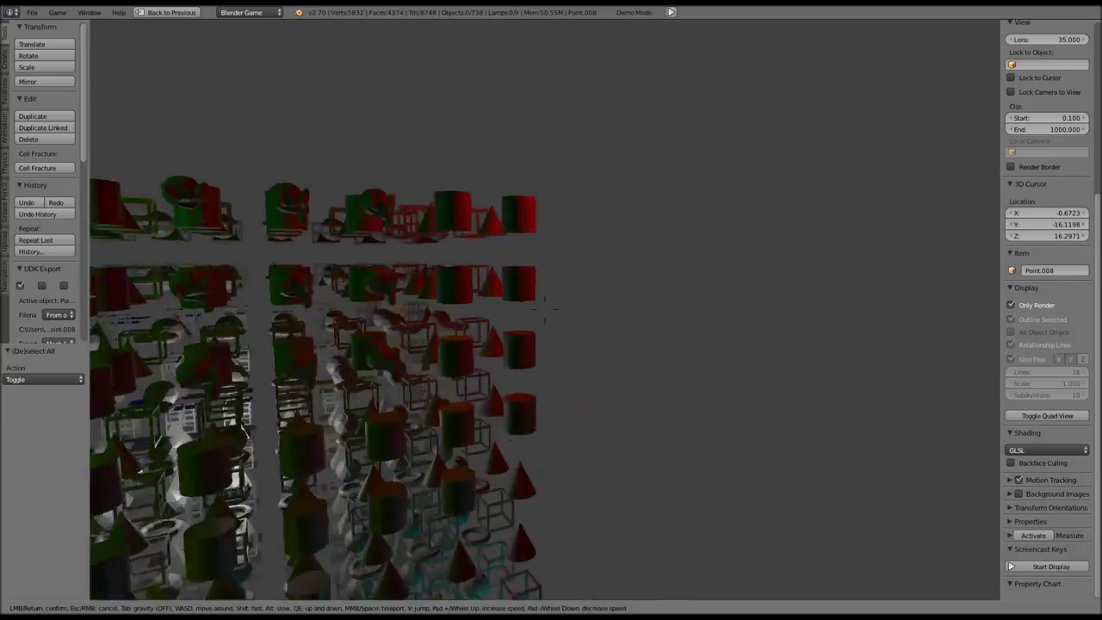
key(s)
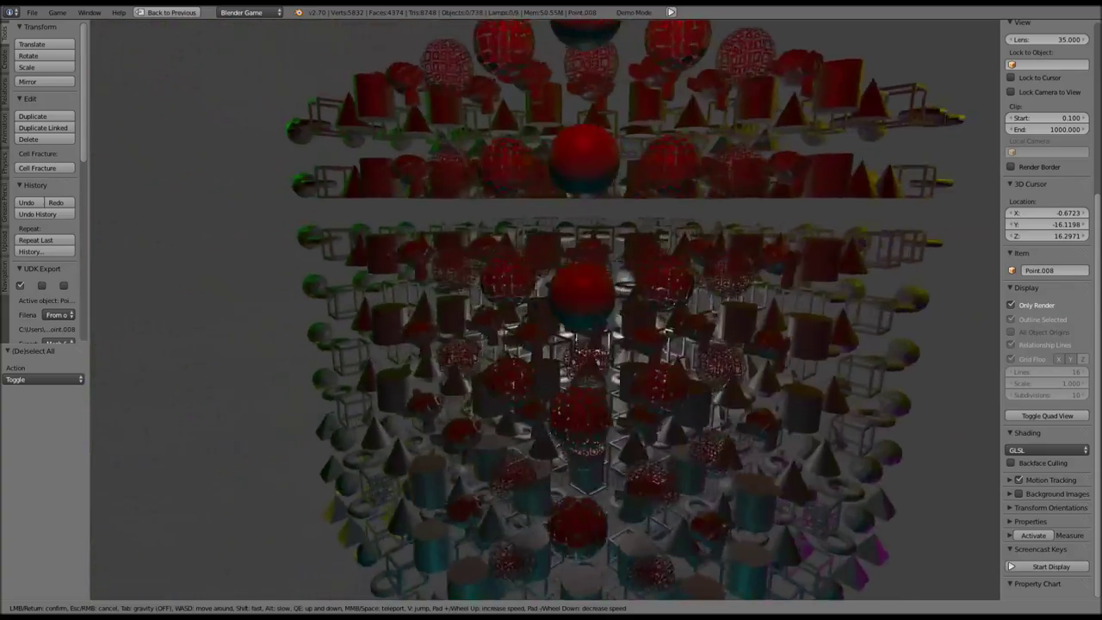
key(d)
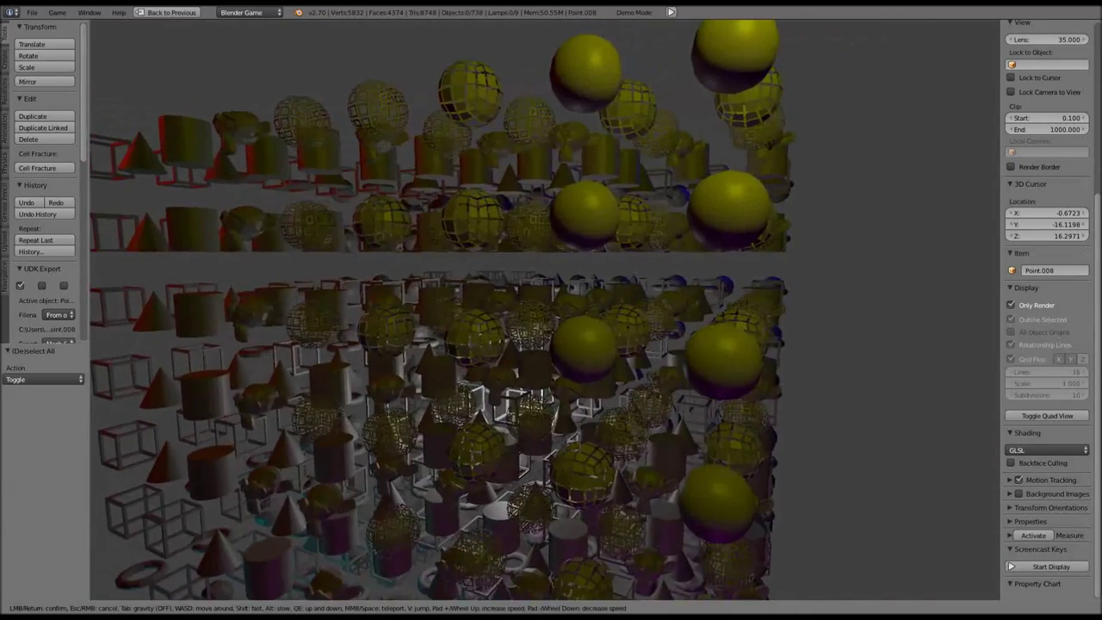
key(w)
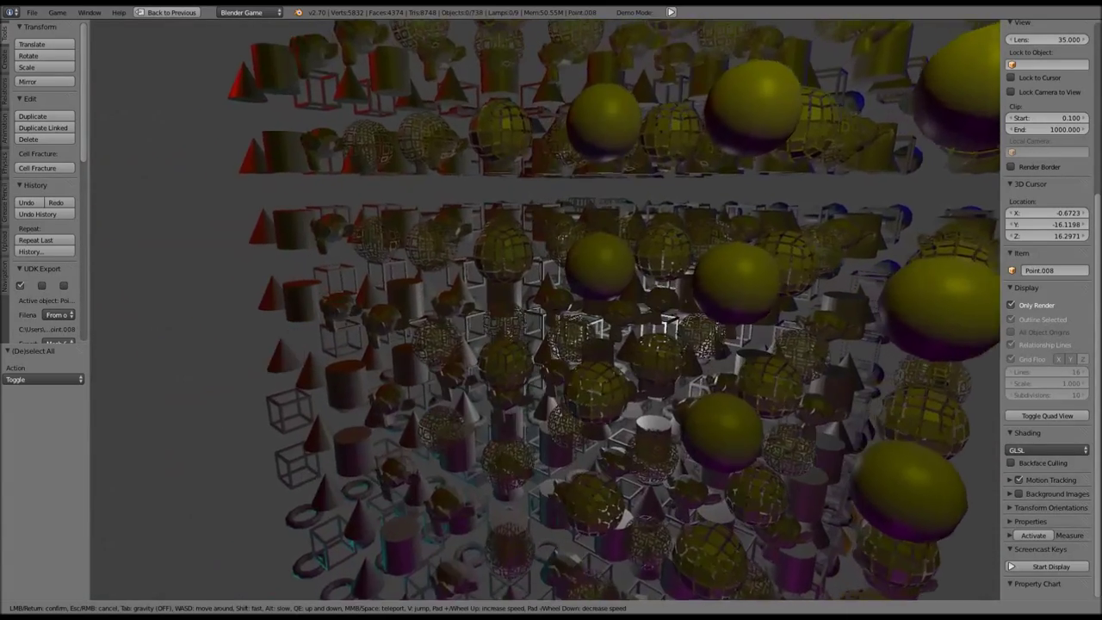
key(w)
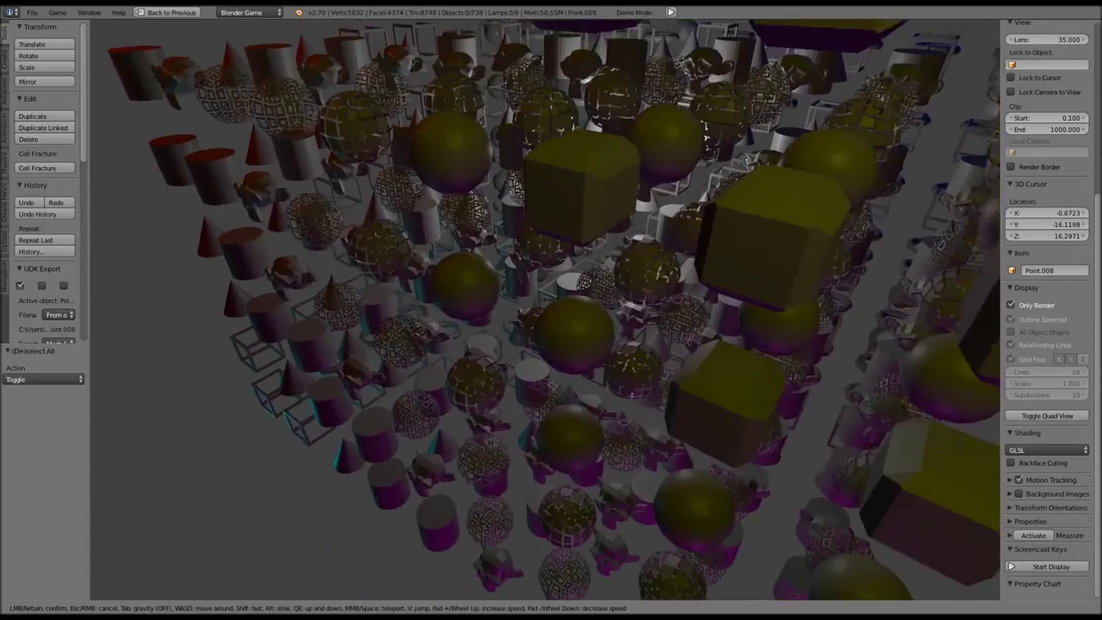
key(w)
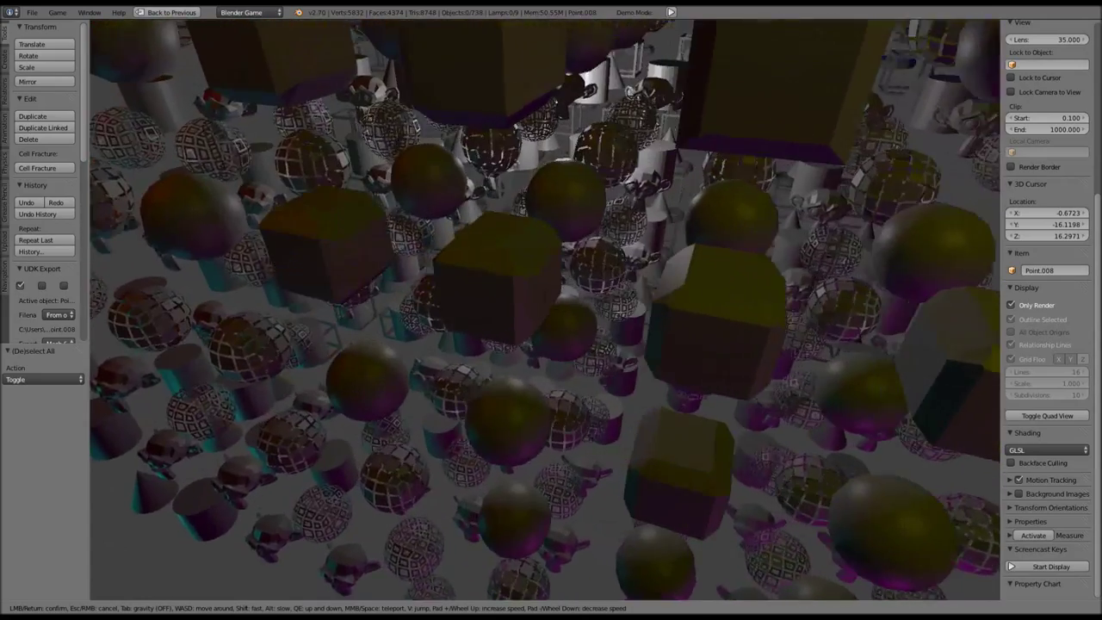
key(w)
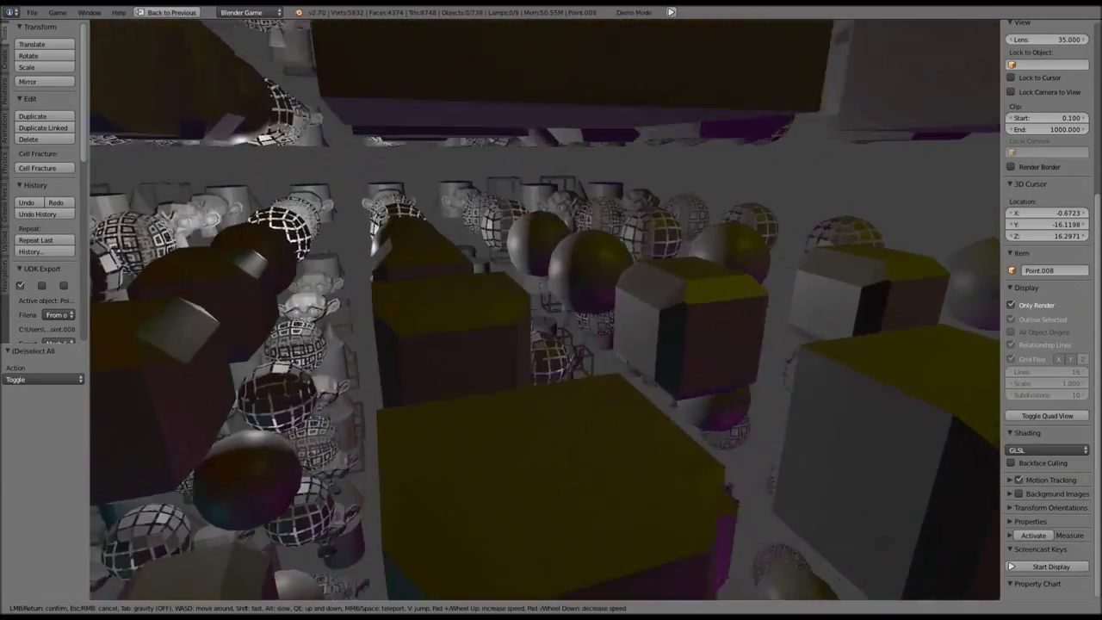
key(w)
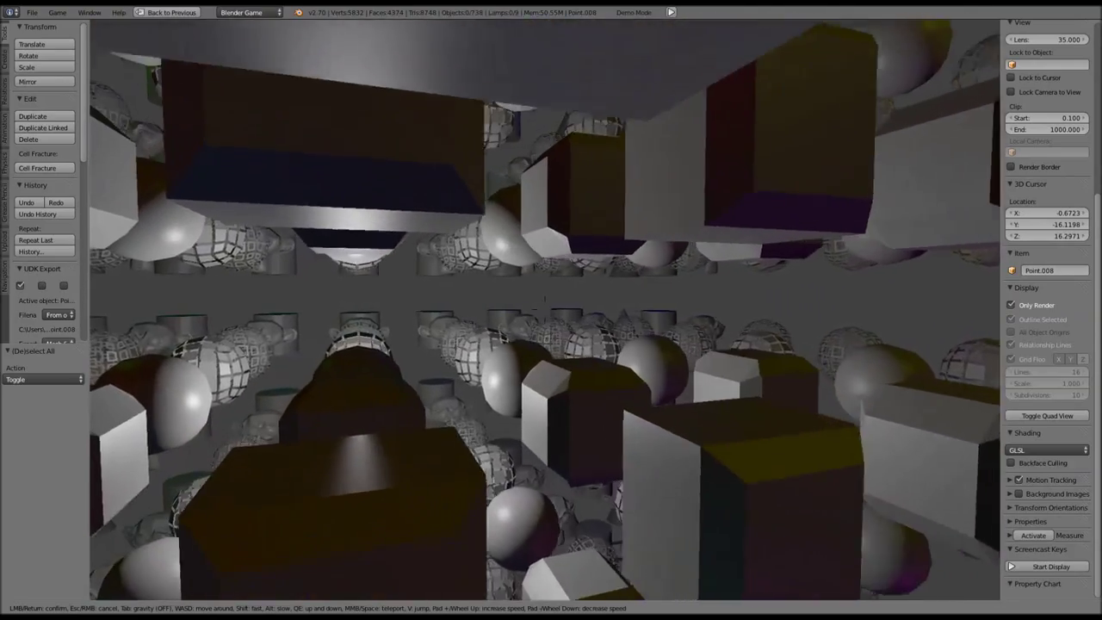
key(w)
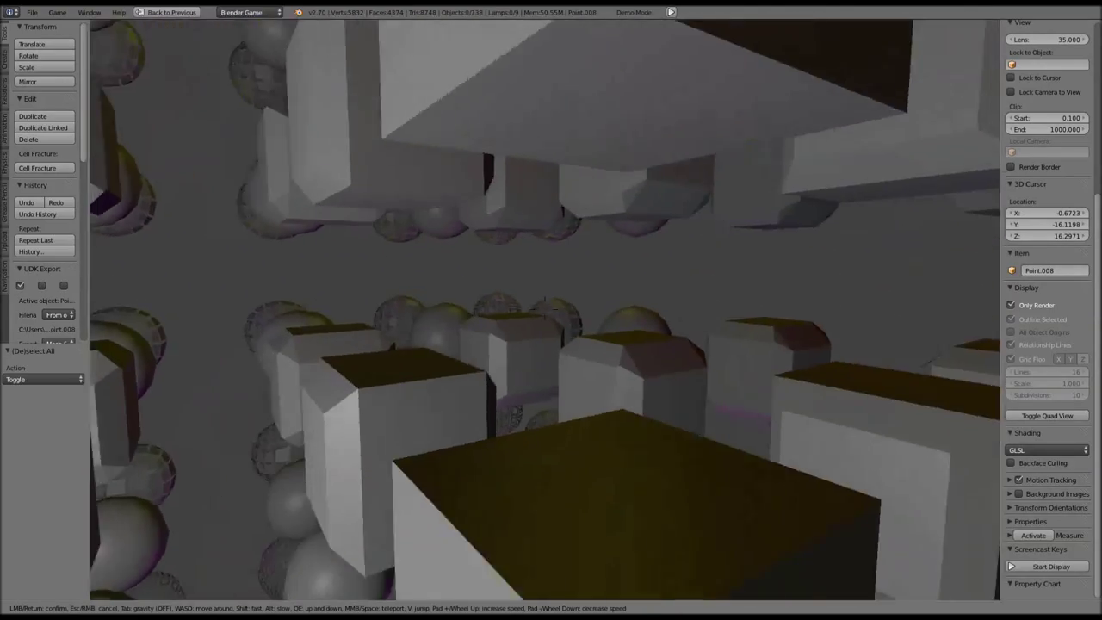
key(w)
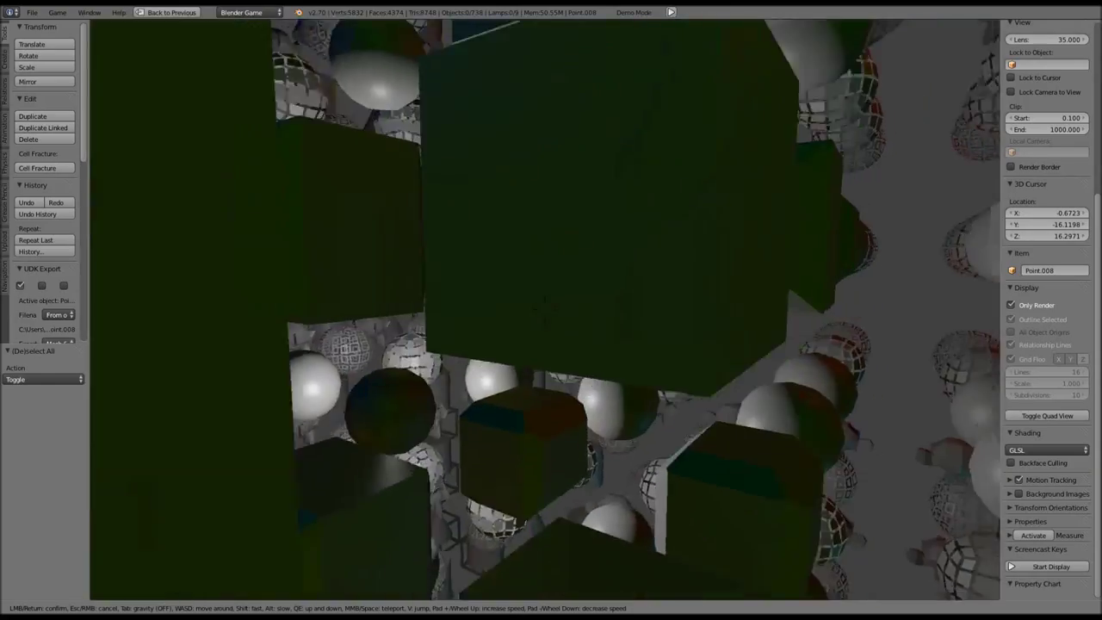
key(s)
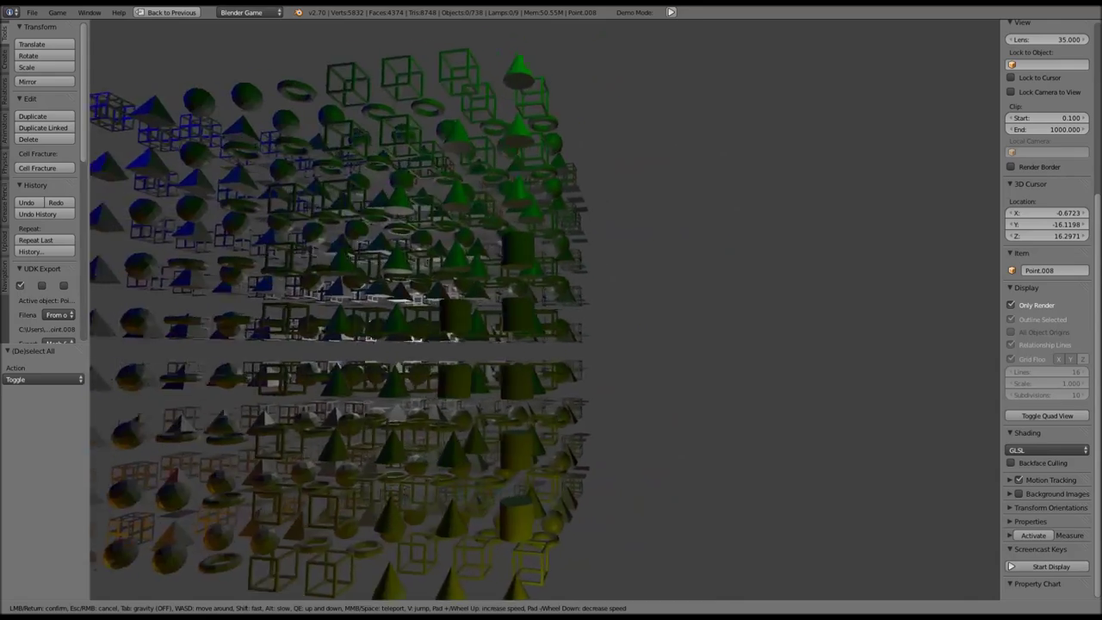
- Tour through the grid again, pull back to see it whole, and exit walk mode
key(w)
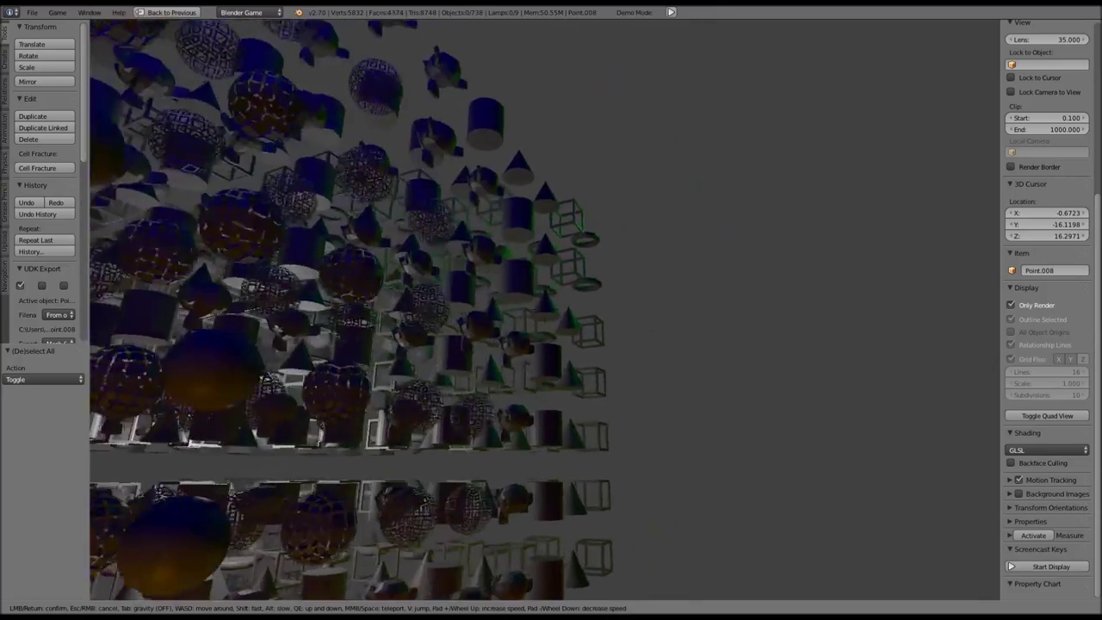
key(w)
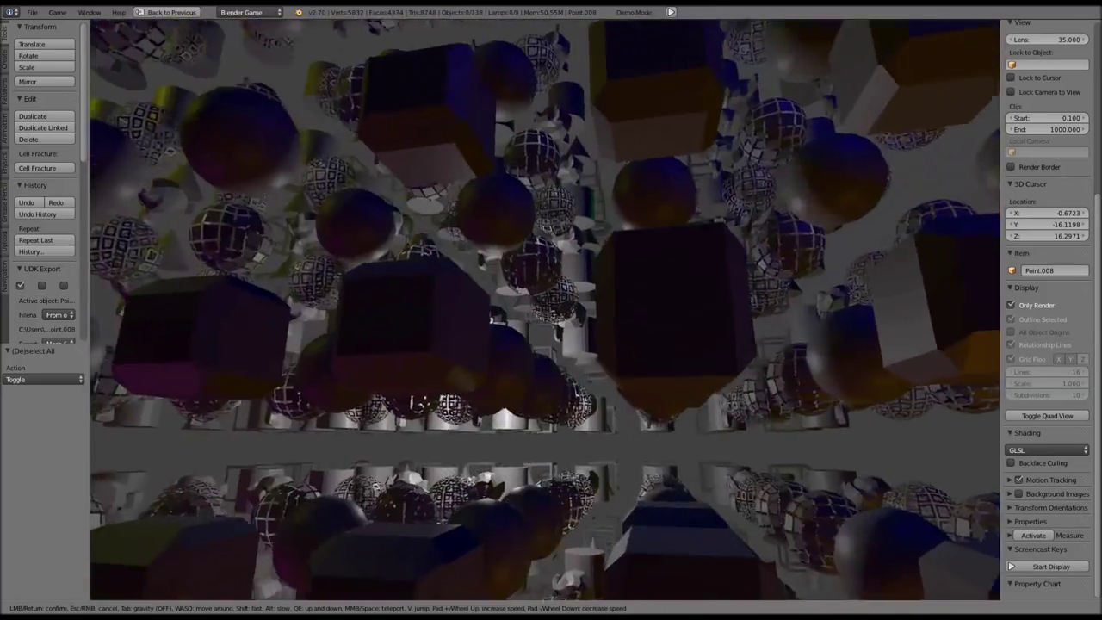
key(w)
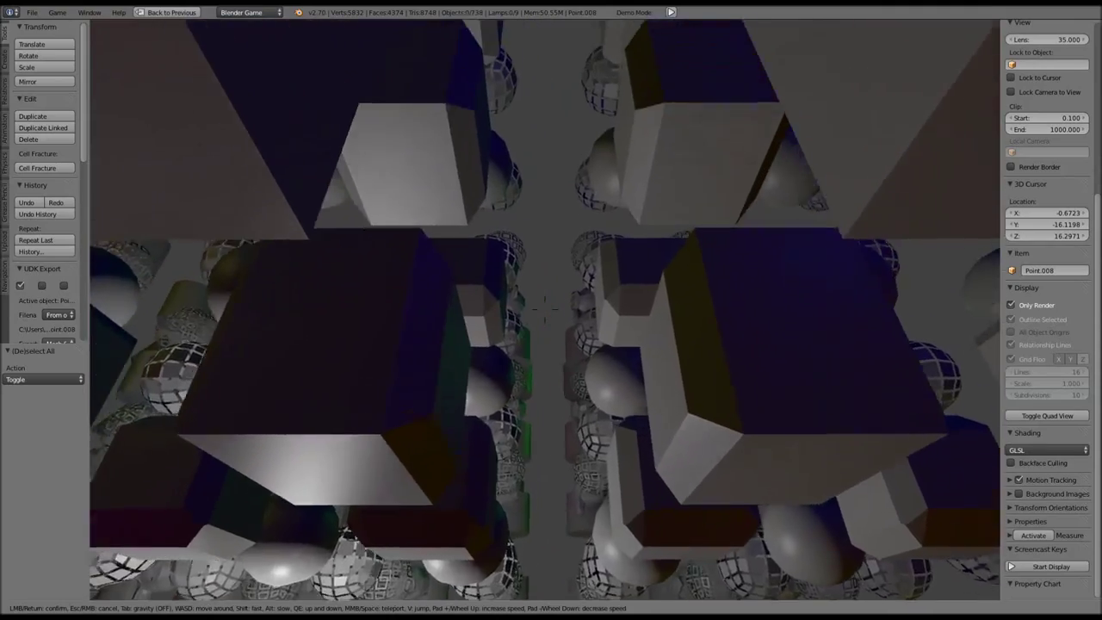
key(w)
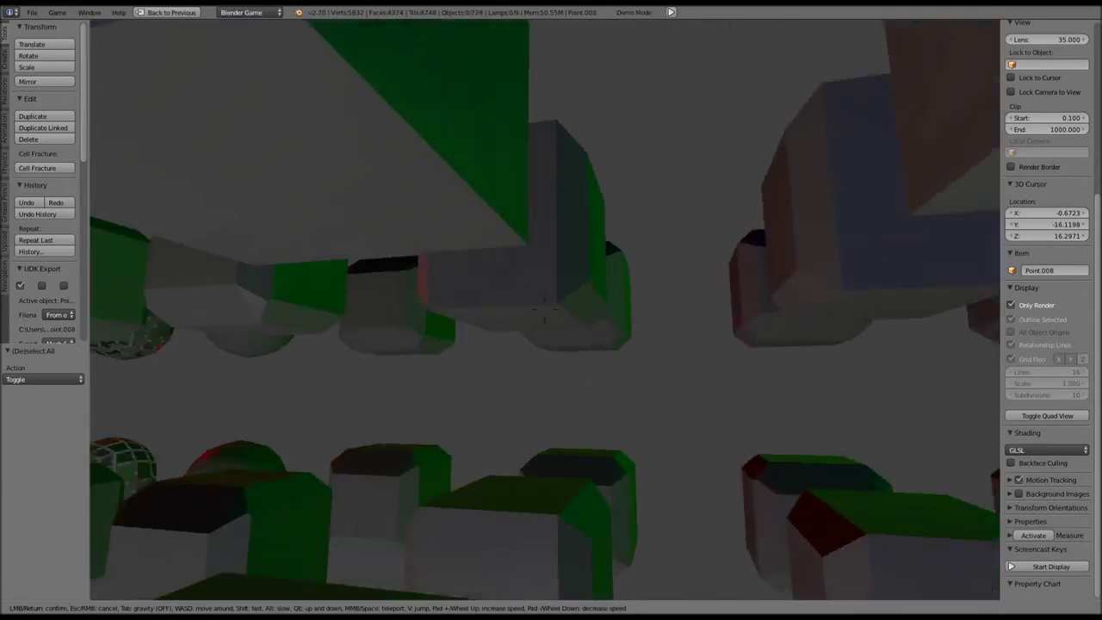
key(w)
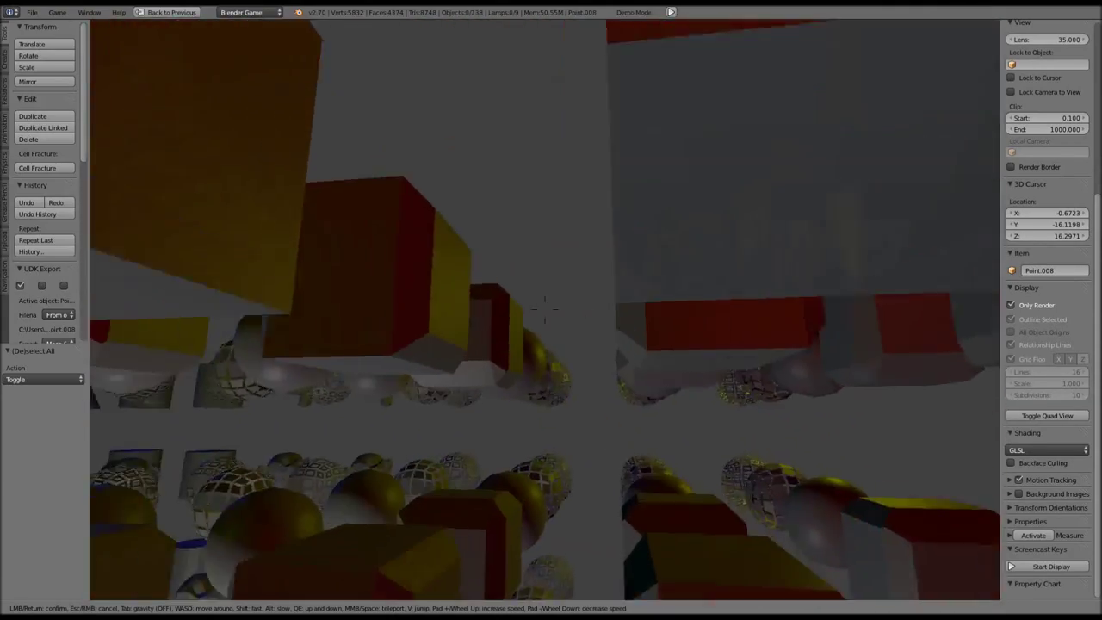
key(w)
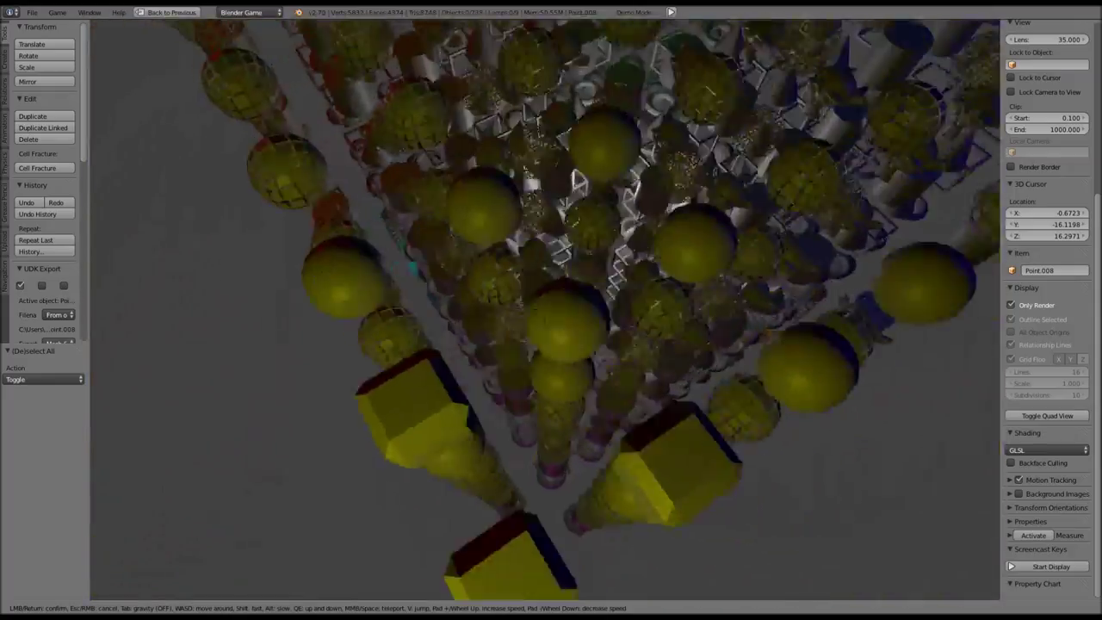
key(w)
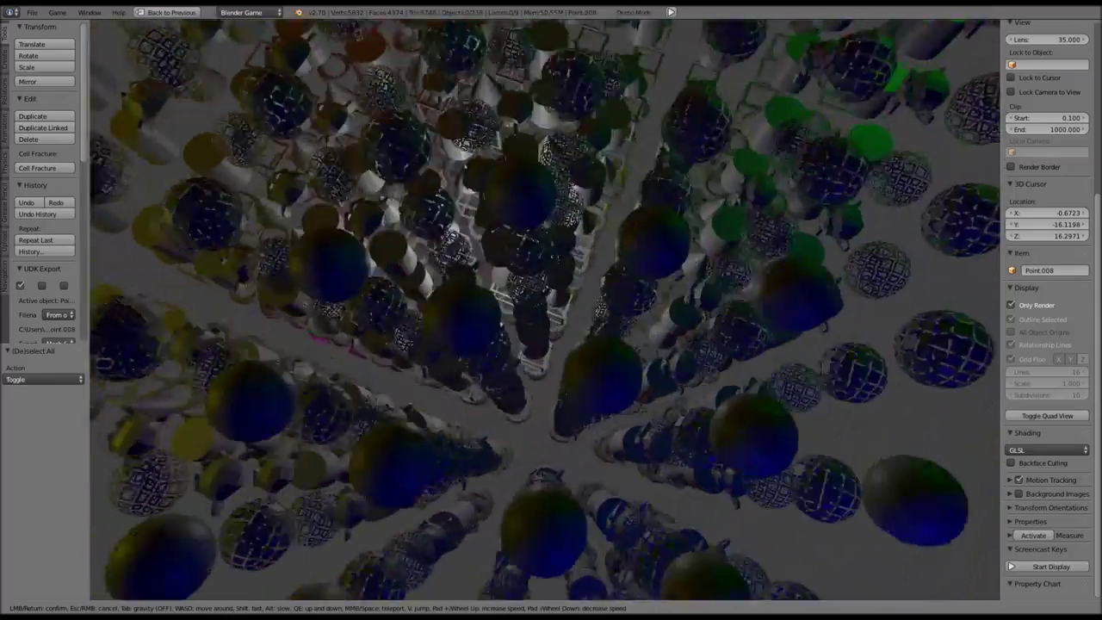
key(w)
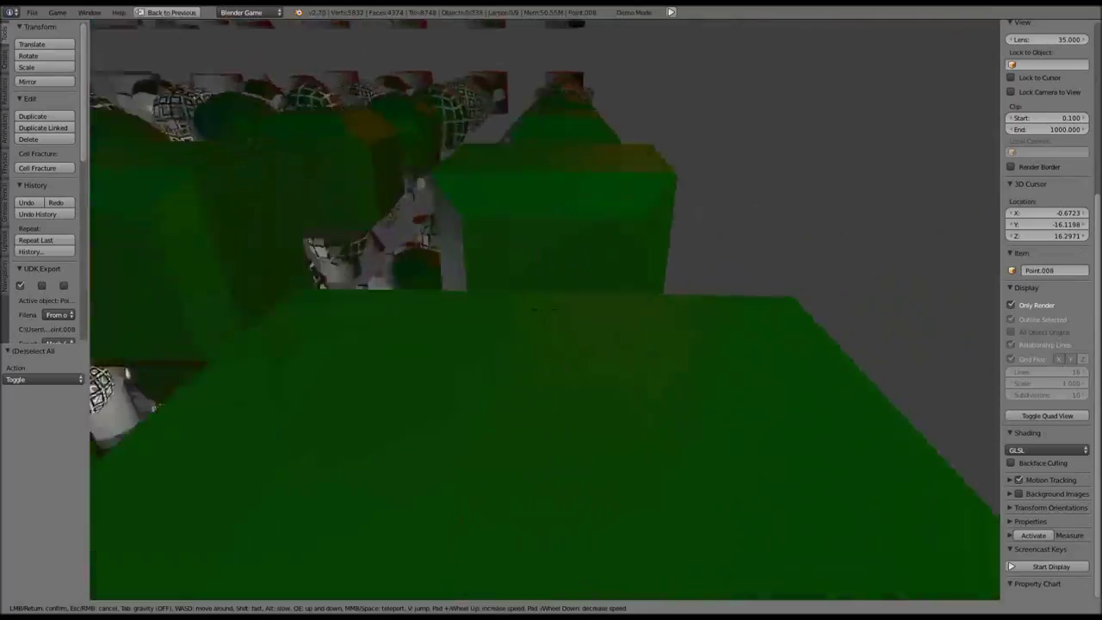
key(w)
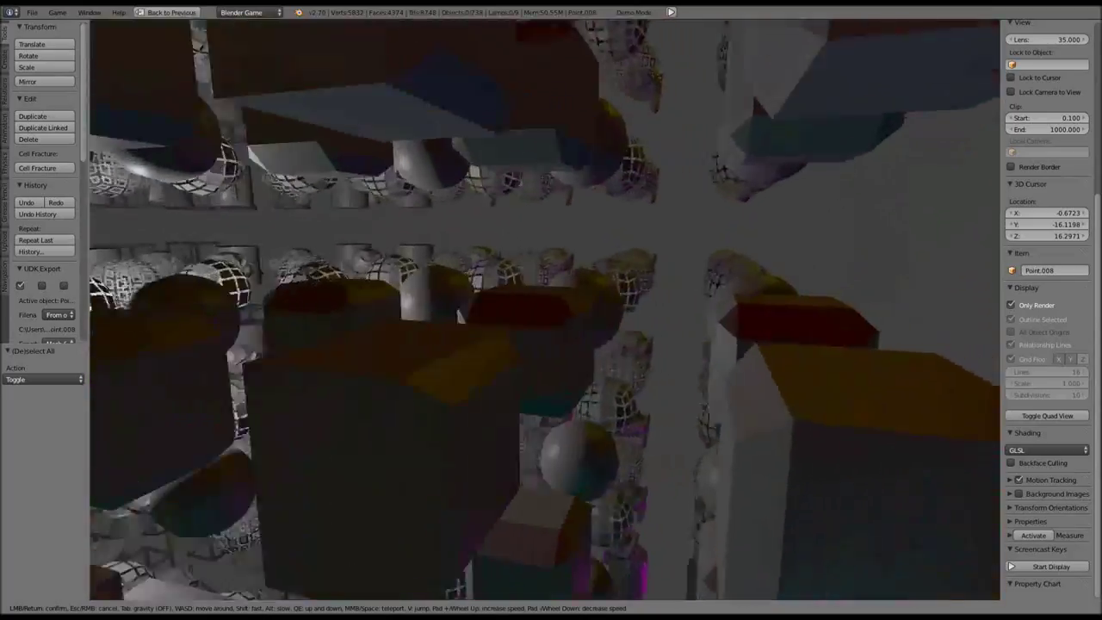
key(s)
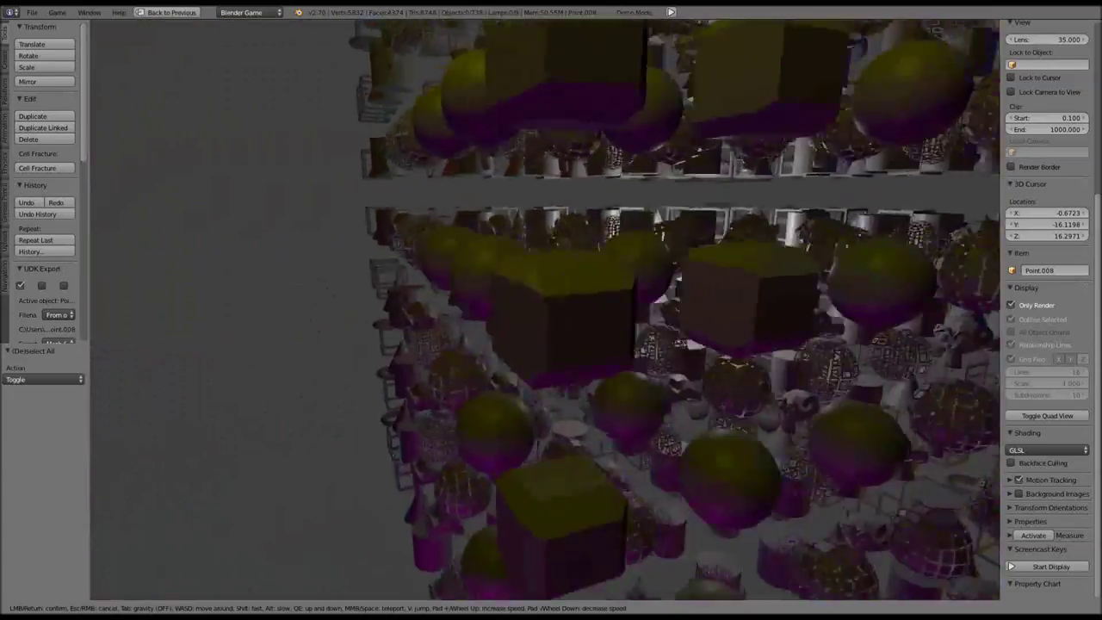
key(s)
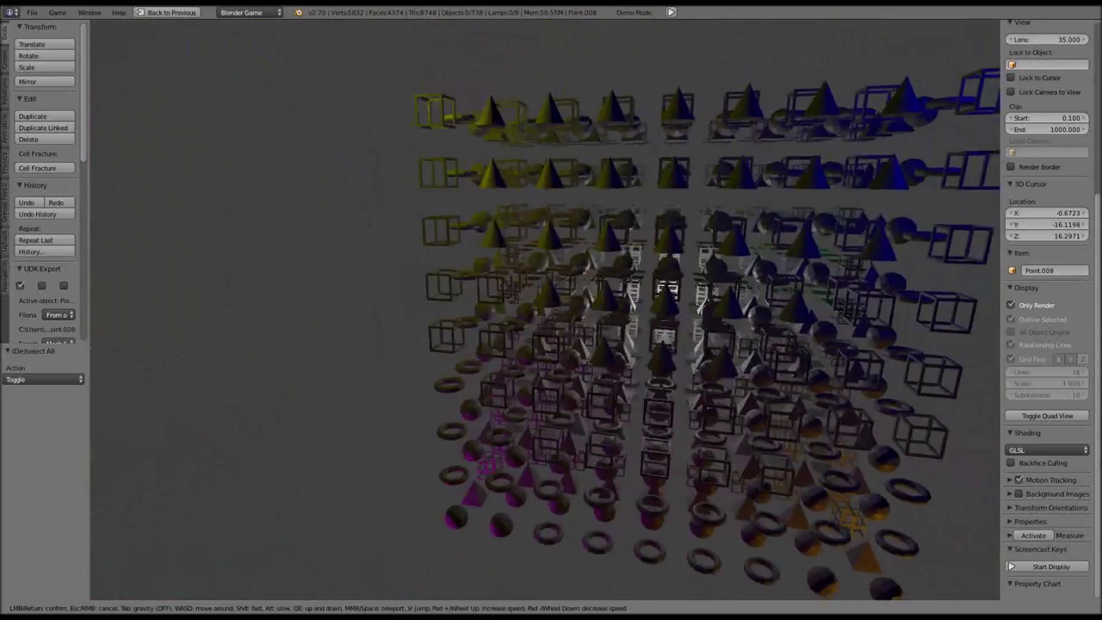
key(d)
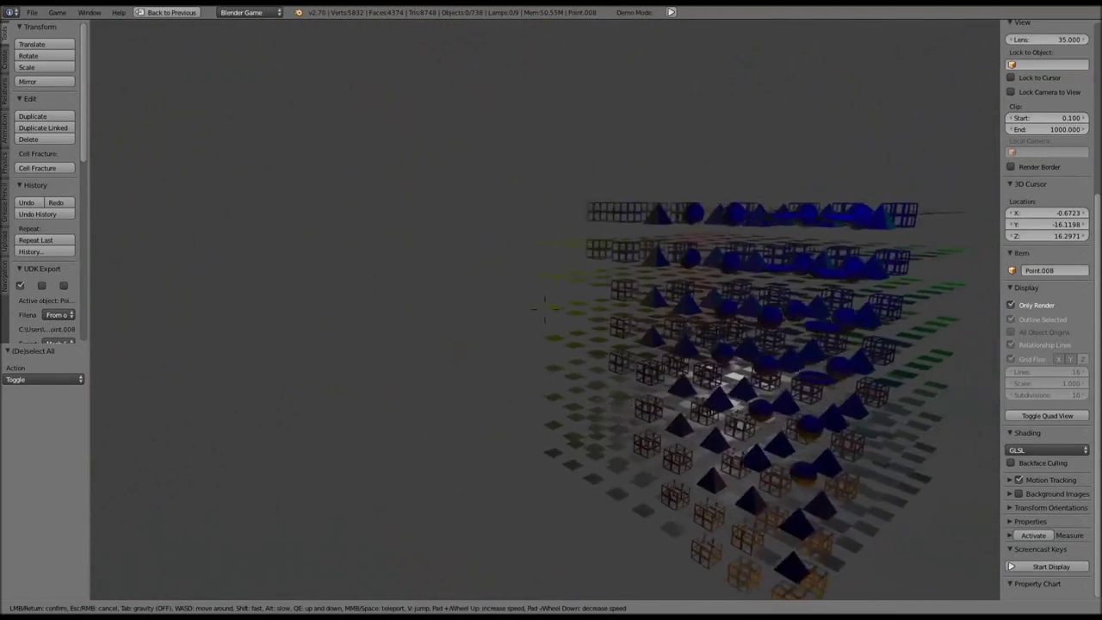
key(Escape)
- Bring back the viewport overlays and grid floor and restore the full layout
middle_drag(545, 315, 779, 294)
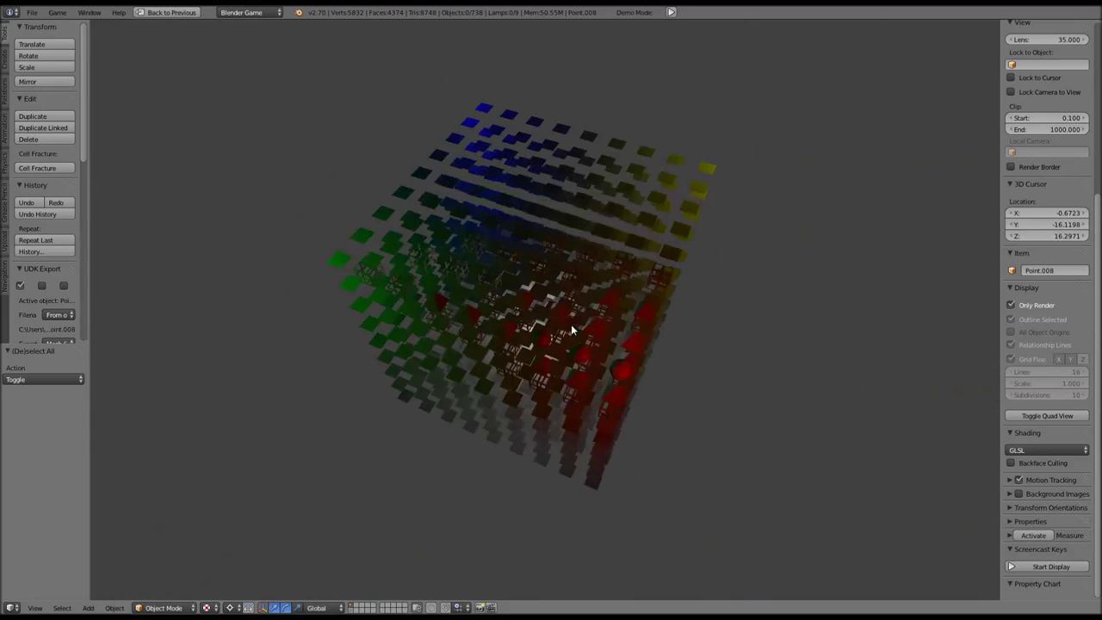
scroll(779, 294, up, 5)
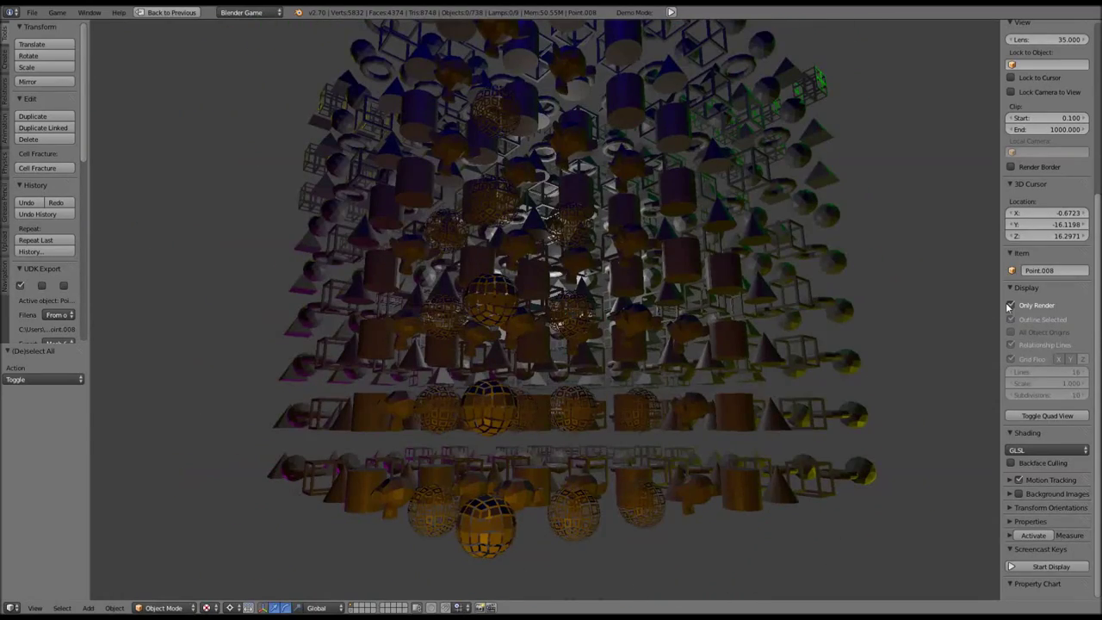
click(1010, 305)
key(ctrl+Up)
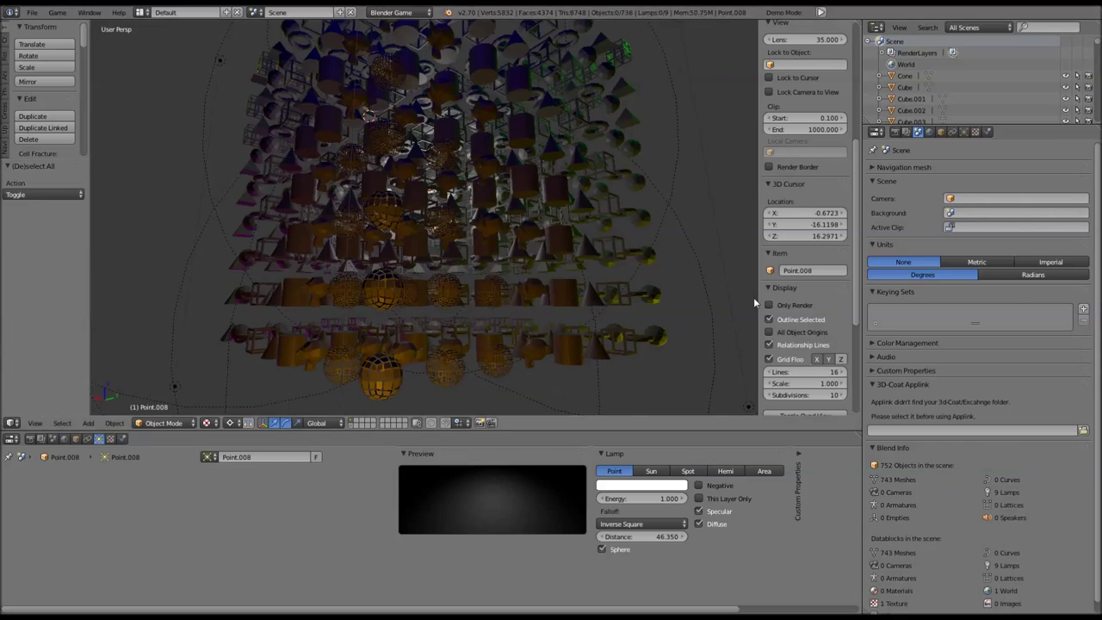
scroll(501, 263, down, 8)
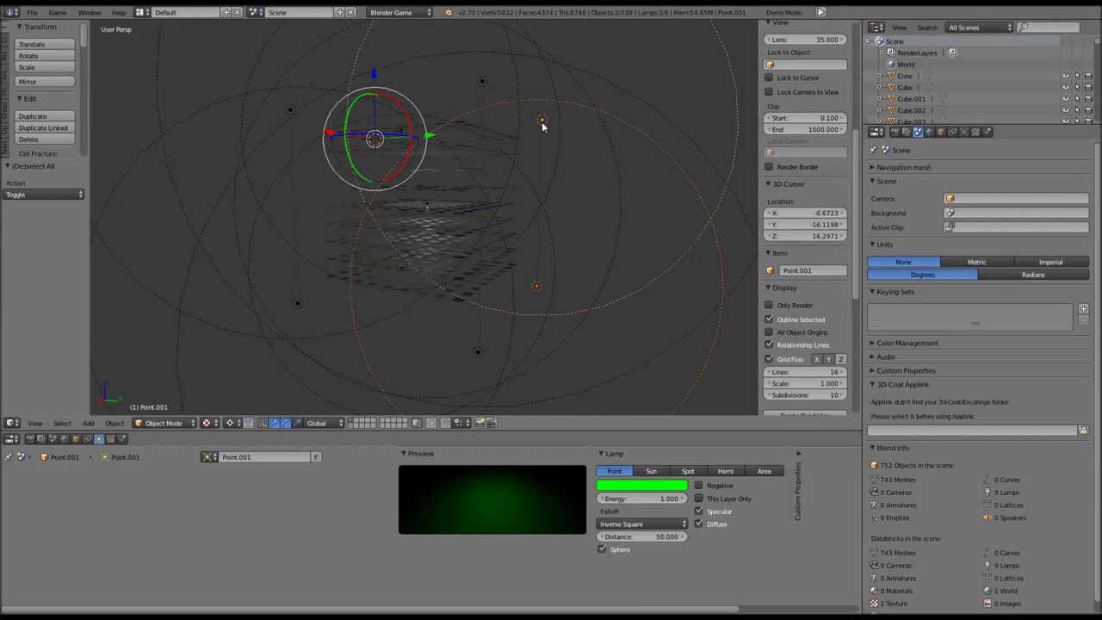
- Add the remaining point lamps, ending with cyan Point.005, to the selection
key(b)
drag(571, 57, 150, 93)
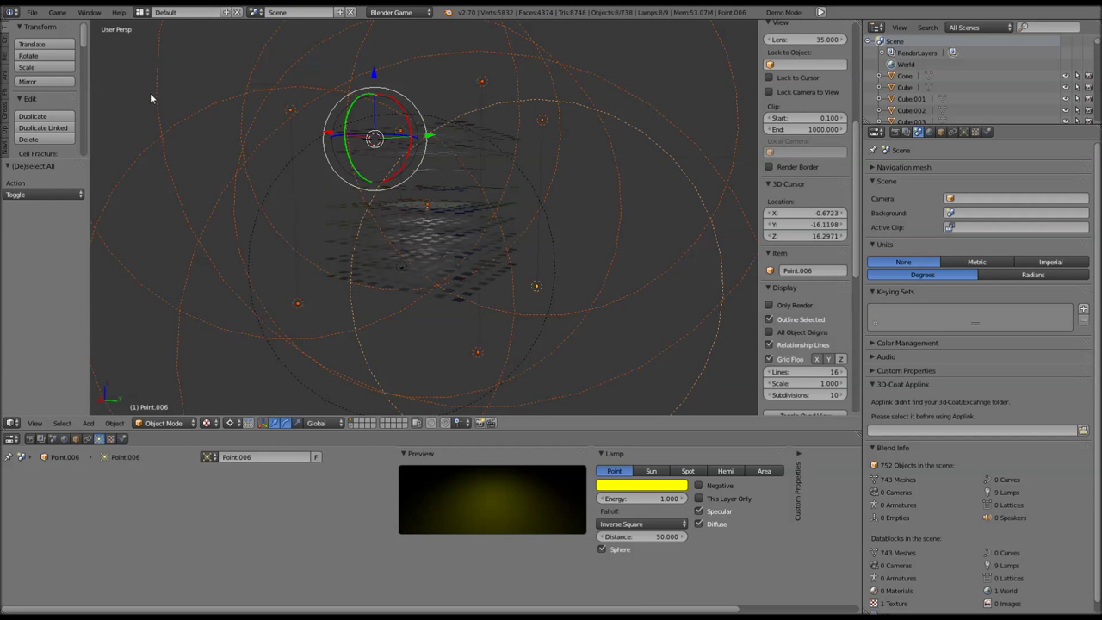
mouse_move(149, 93)
middle_down()
mouse_move(397, 222)
mouse_move(498, 226)
middle_up()
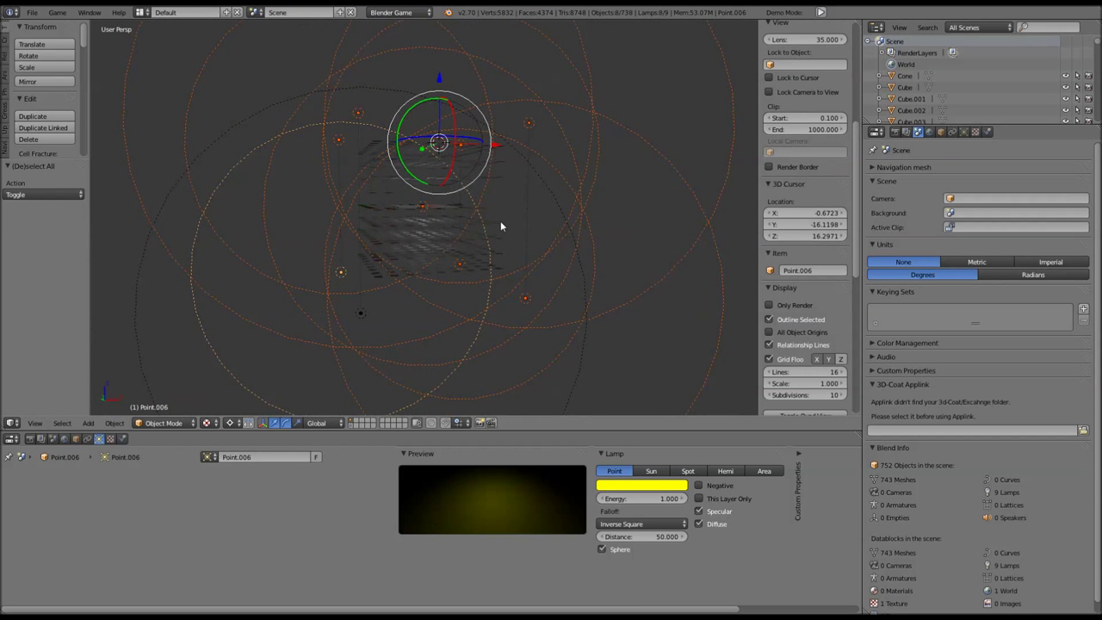
shift+right_click(362, 316)
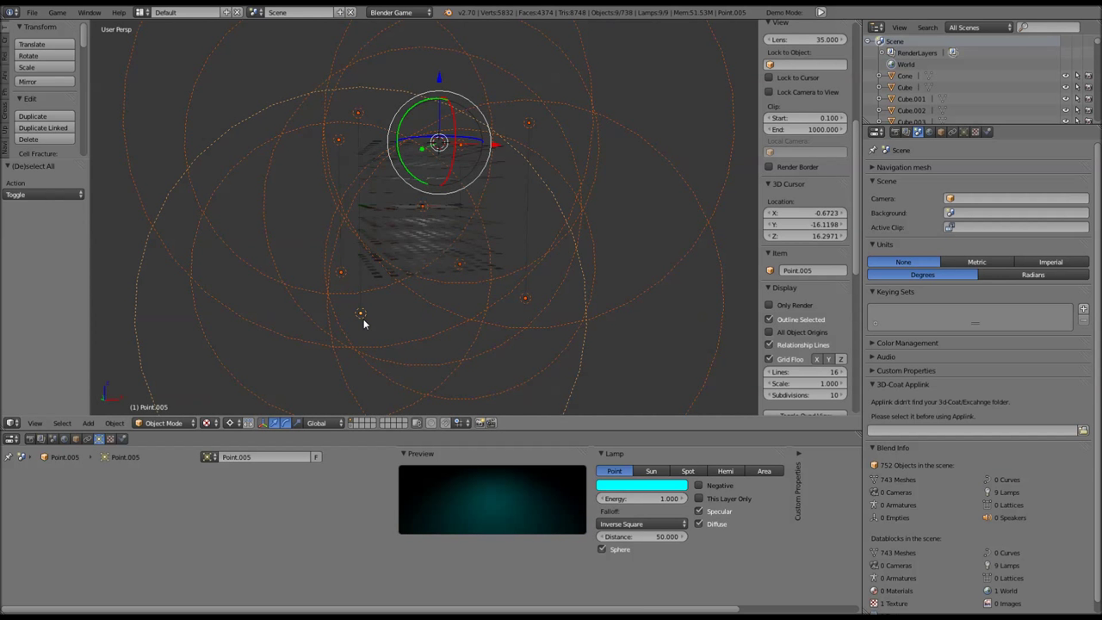
- Send the nine selected lamps to another layer, leaving the grid unlit
key(m)
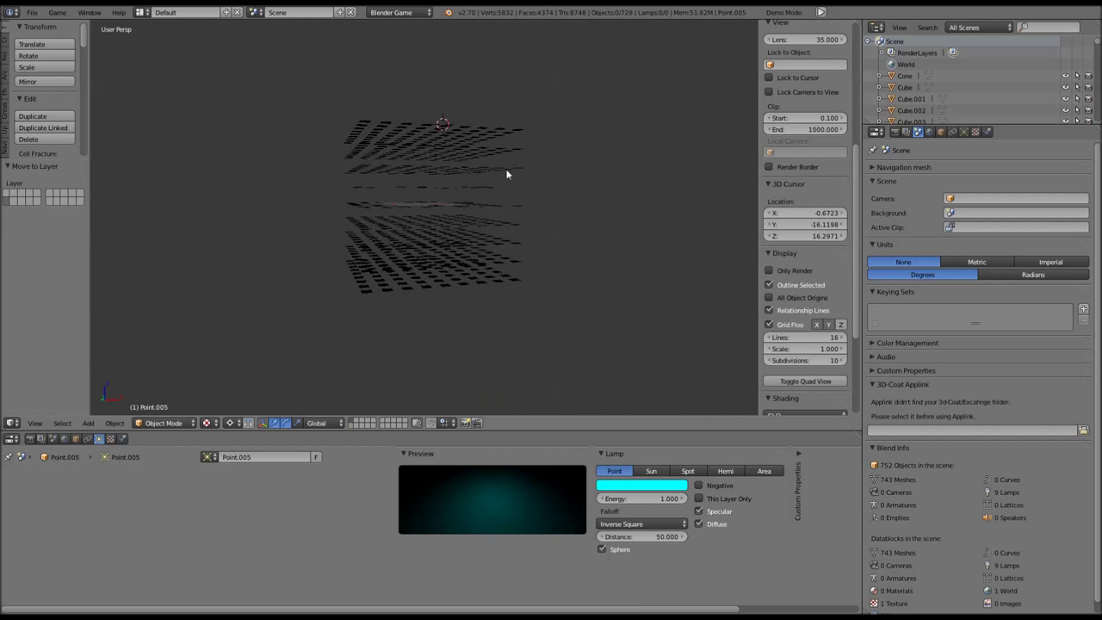
middle_drag(506, 175, 555, 238)
scroll(582, 216, up, 3)
scroll(544, 203, up, 4)
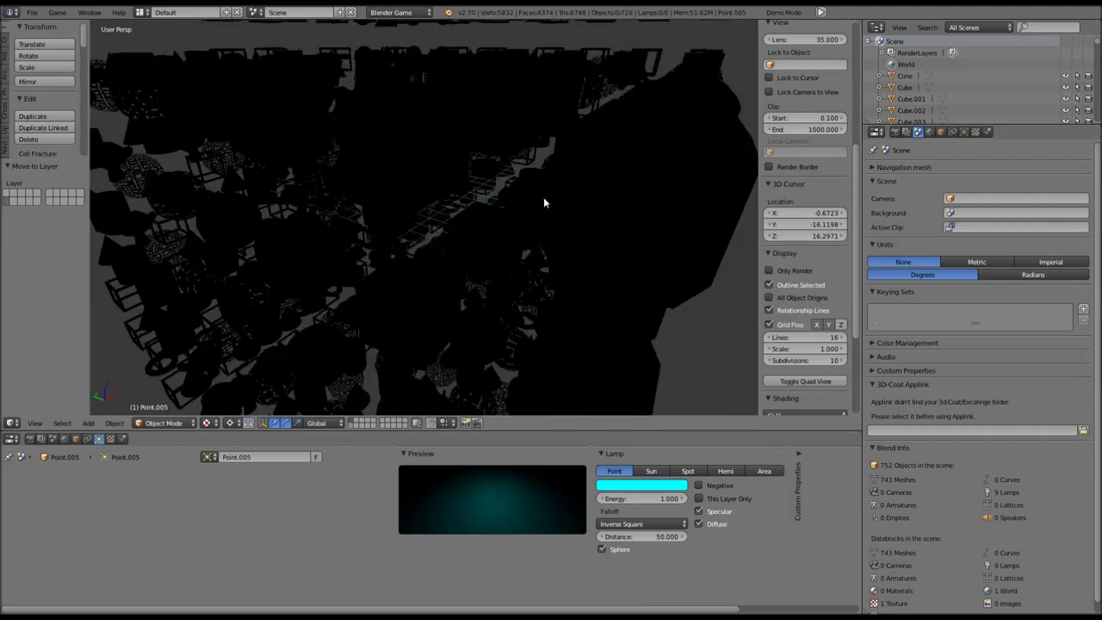
- Switch viewport shading to Wireframe and maximise the 3D view
scroll(543, 203, up, 3)
scroll(533, 192, up, 3)
scroll(550, 226, up, 3)
scroll(546, 207, up, 3)
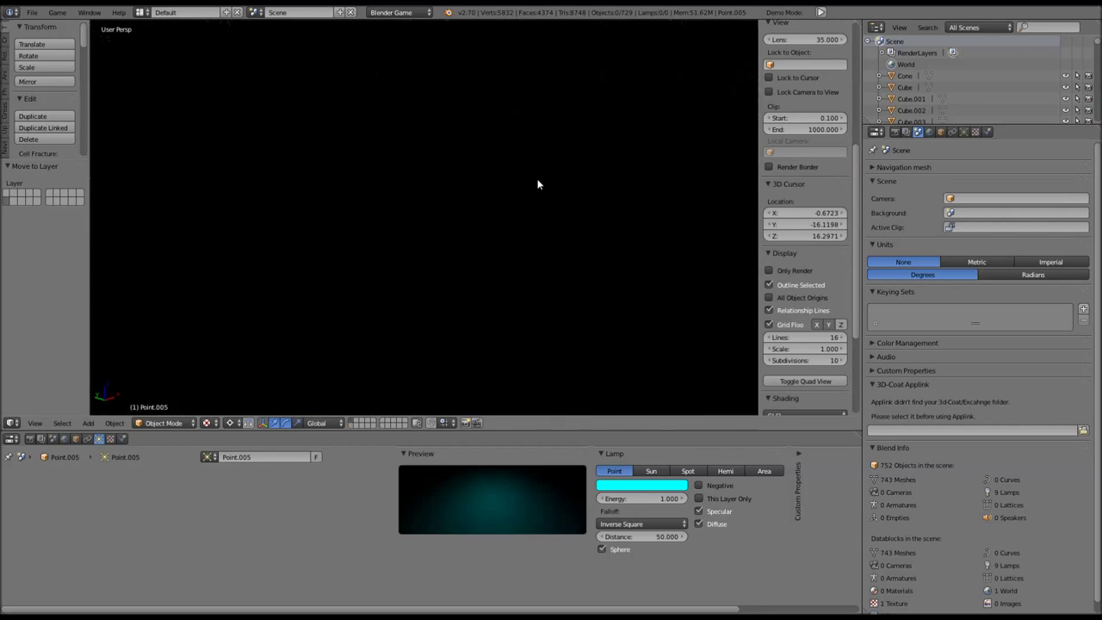
scroll(532, 168, down, 3)
scroll(519, 142, up, 2)
scroll(482, 189, up, 2)
scroll(563, 251, down, 2)
scroll(561, 251, down, 3)
scroll(570, 262, down, 3)
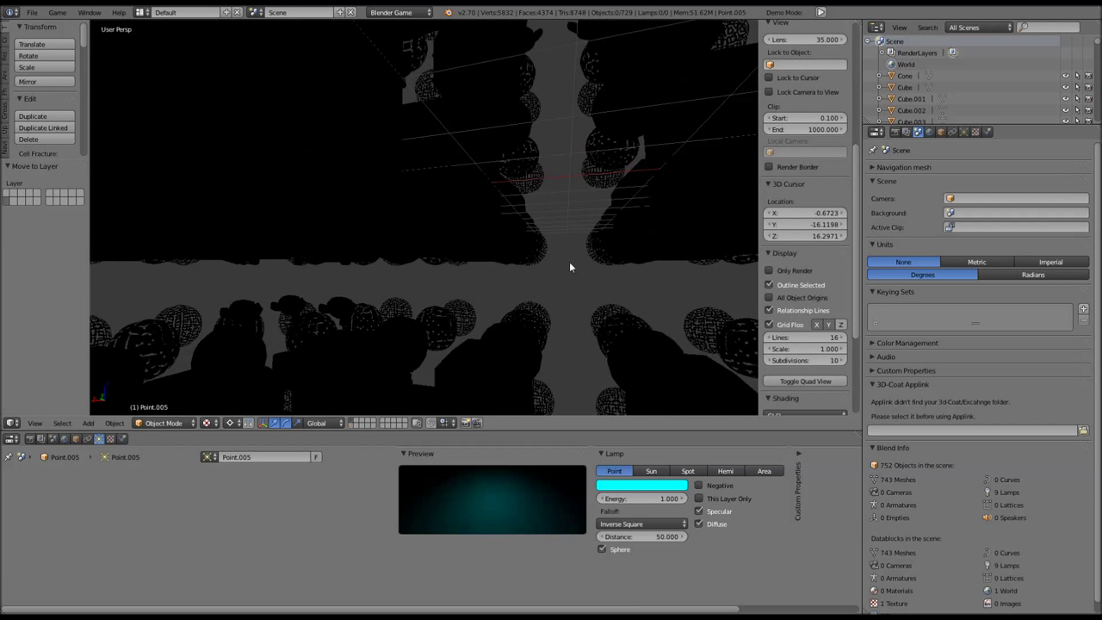
scroll(566, 230, down, 2)
scroll(496, 263, down, 3)
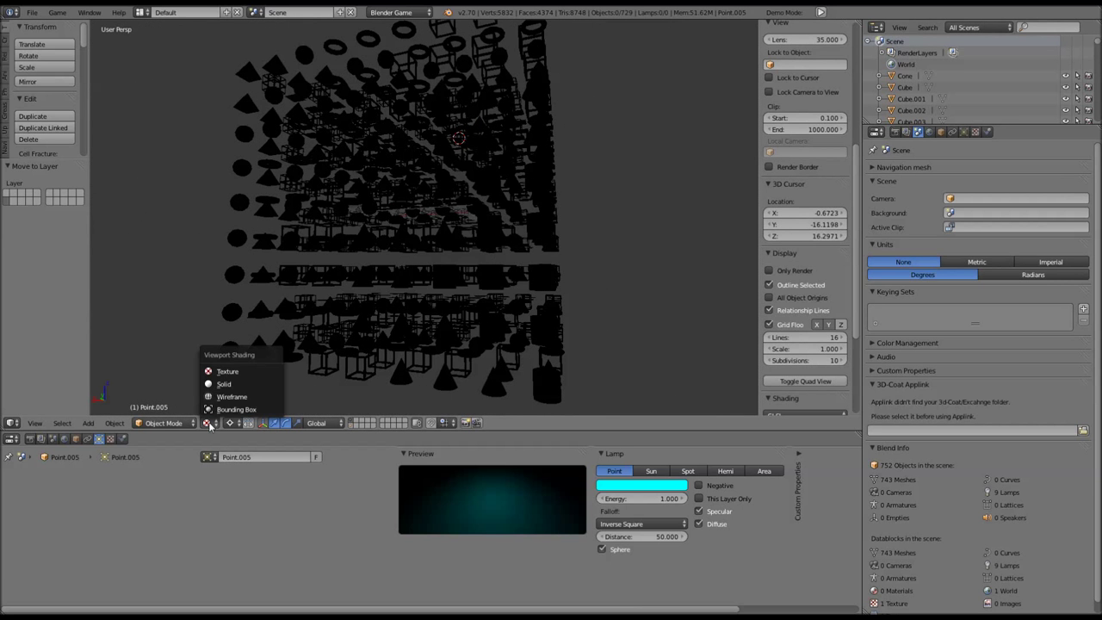
click(222, 401)
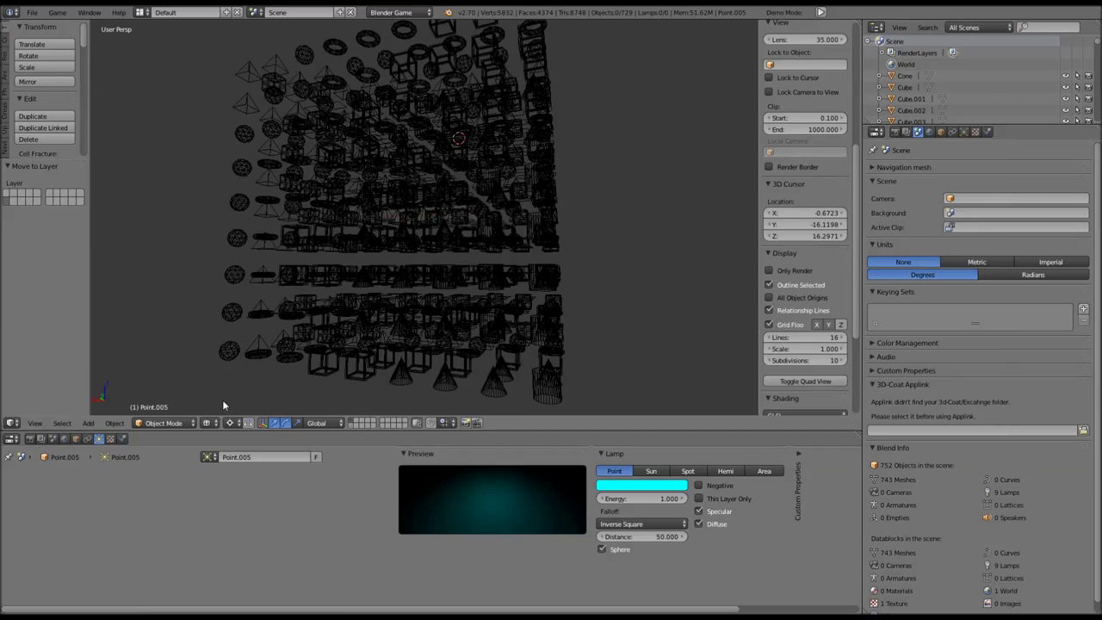
key(ctrl+Up)
- Walk into the grid, keep that viewpoint, and return to filled Texture shading
key(shift+f)
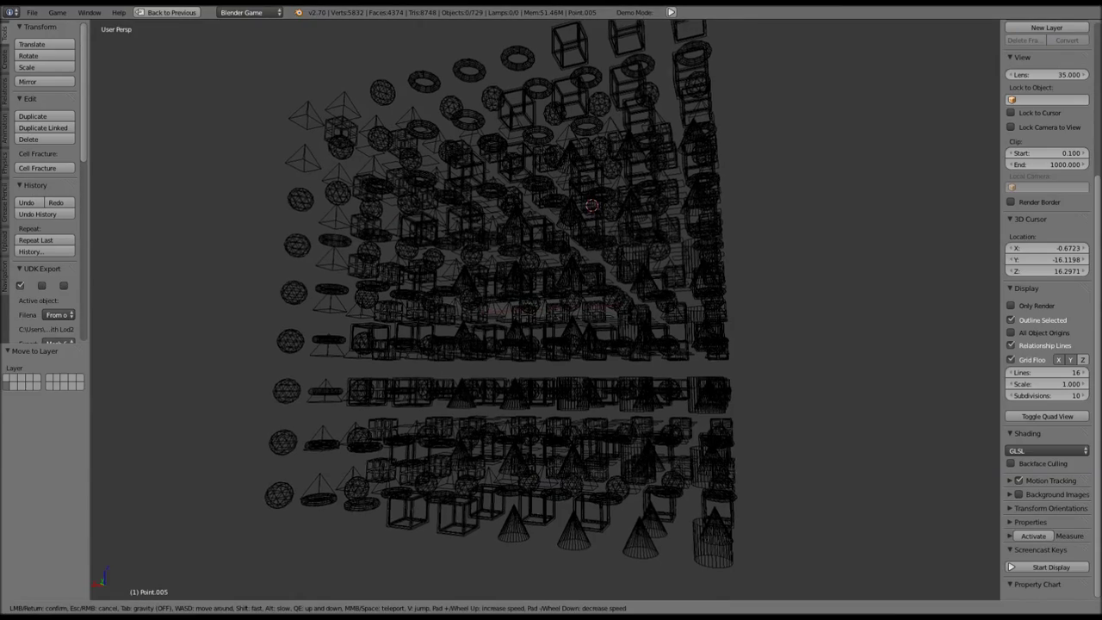
key(w)
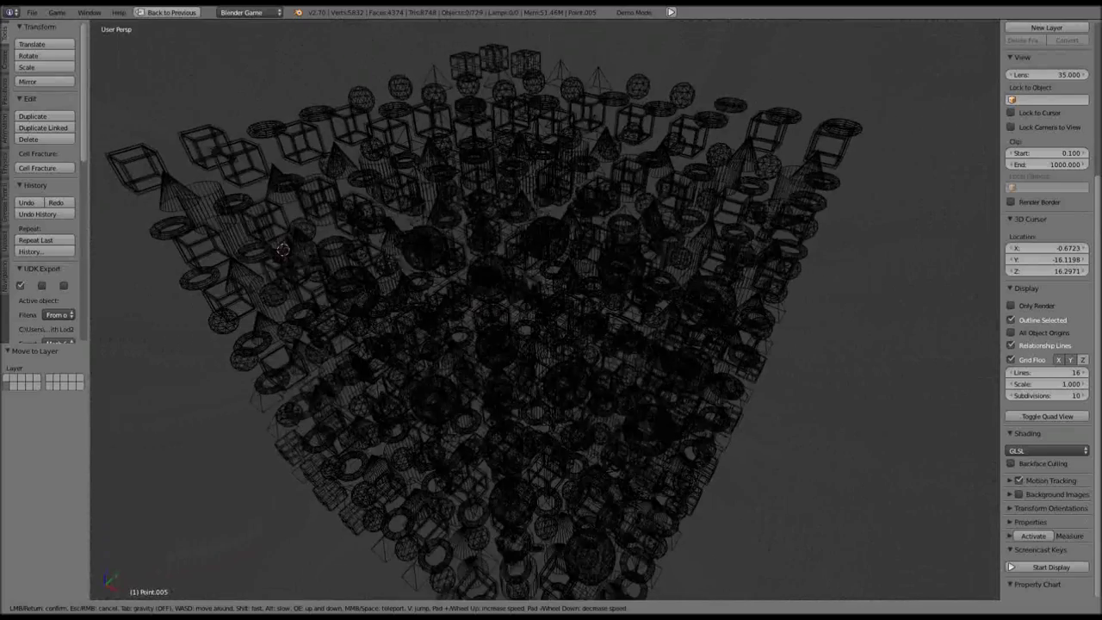
click(697, 305)
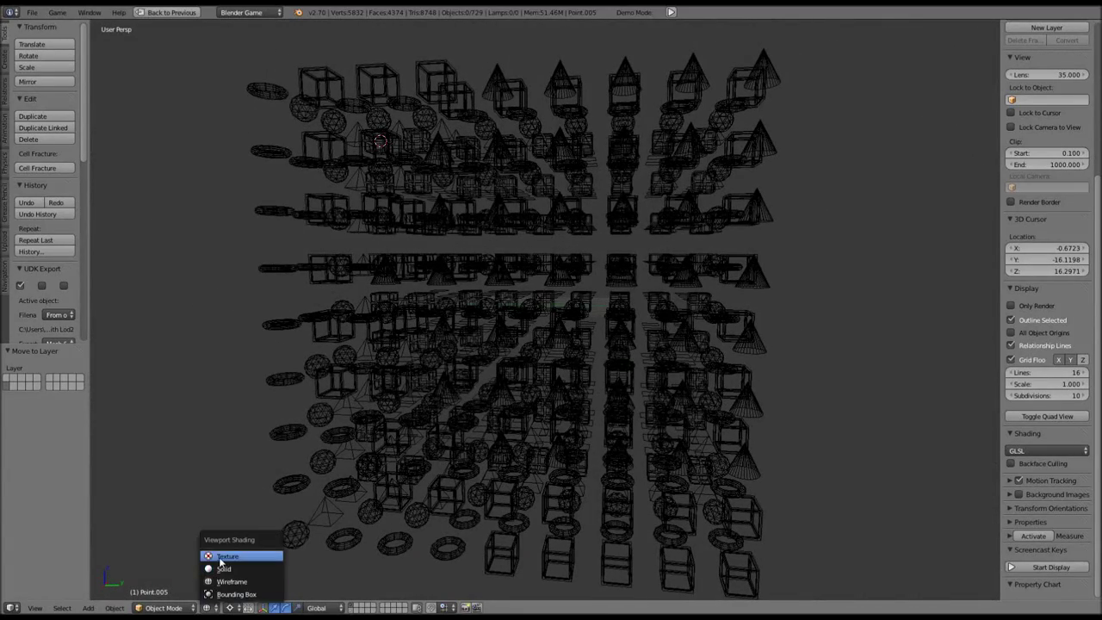
click(221, 557)
- Add and rotate a Hemi lamp, delete it, and add a Sun lamp instead
key(shift+a)
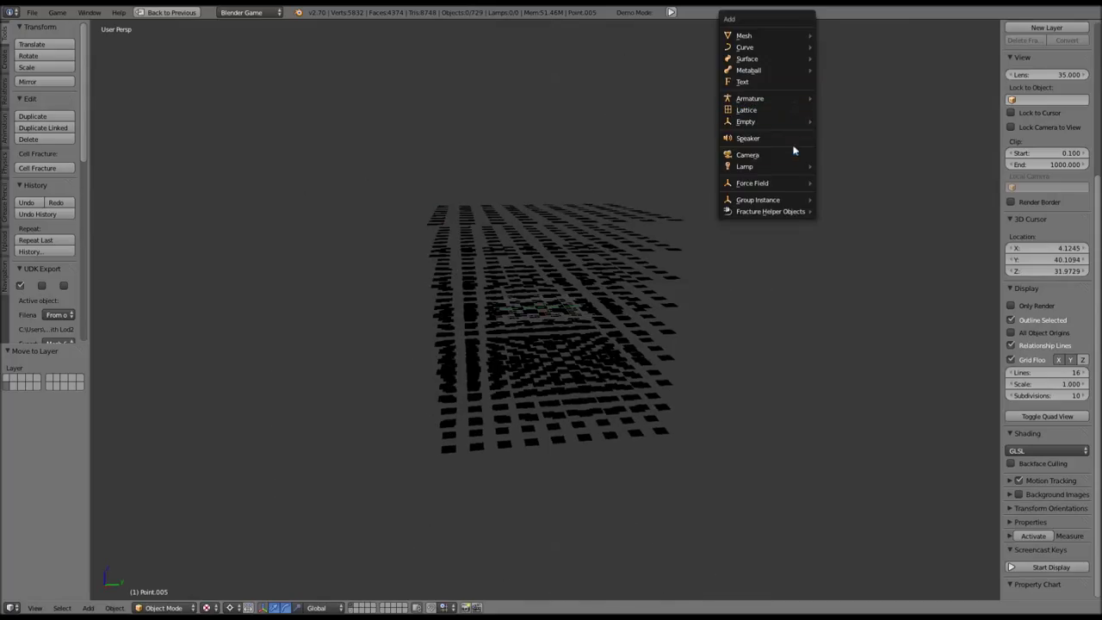
click(889, 204)
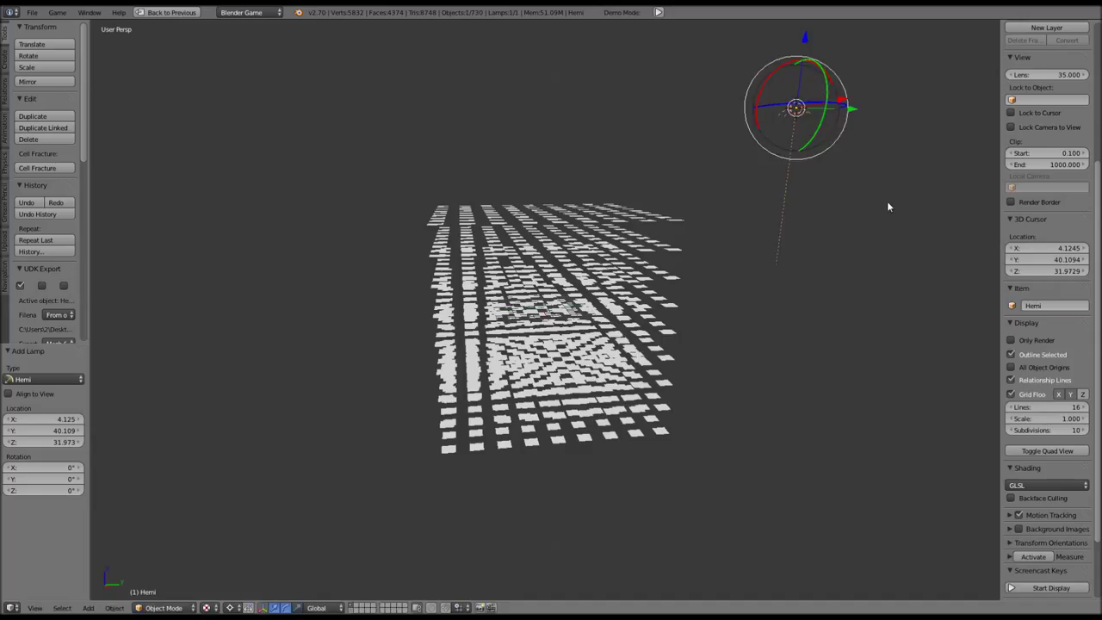
key(r)
click(721, 220)
key(Delete)
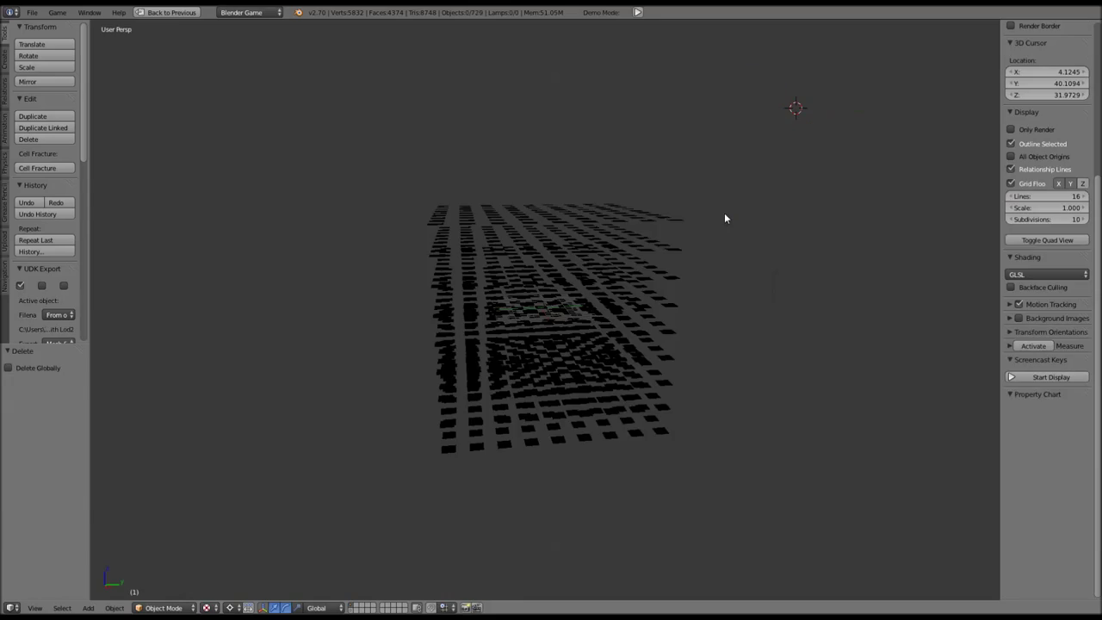
key(shift+a)
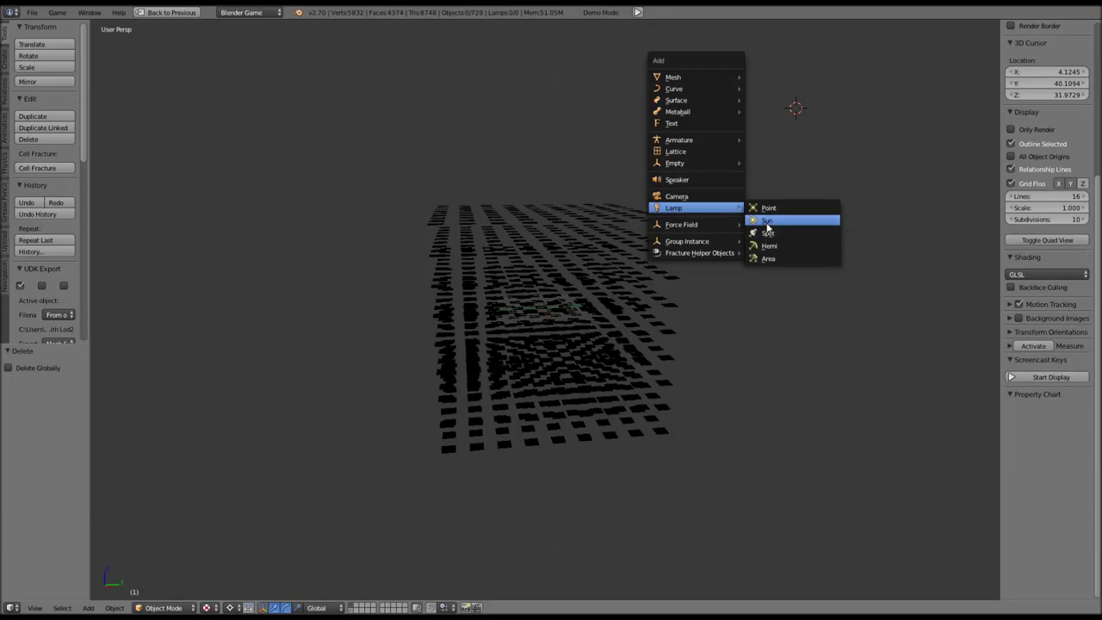
click(767, 222)
- Rotate the Sun lamp to 51.207° and walk through the Sun-lit grid
key(r)
click(679, 203)
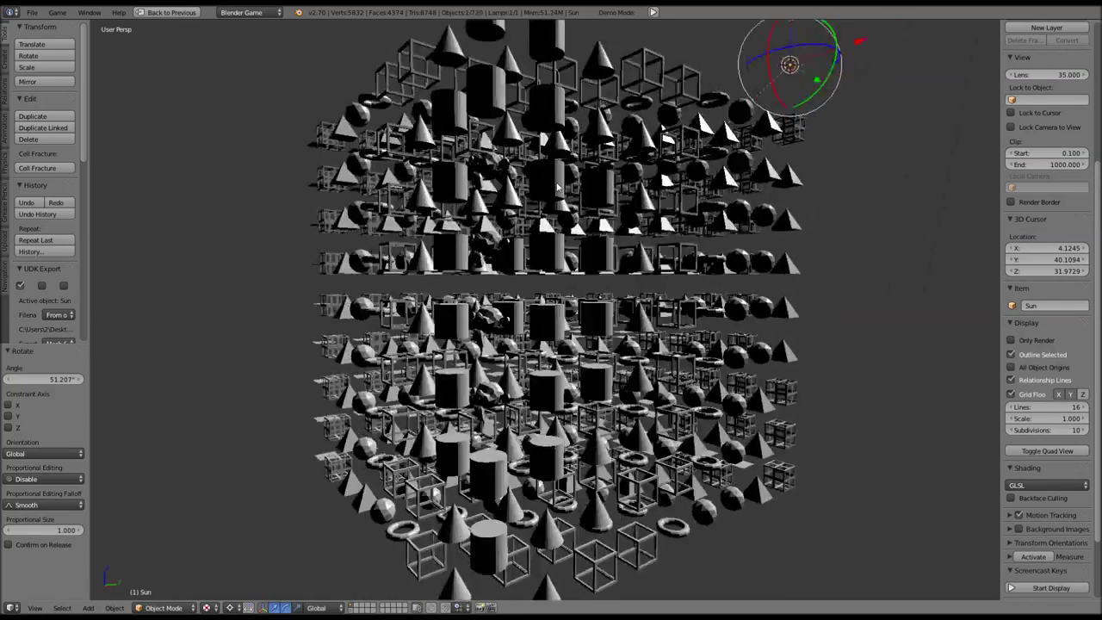
middle_drag(557, 186, 650, 153)
scroll(650, 153, up, 8)
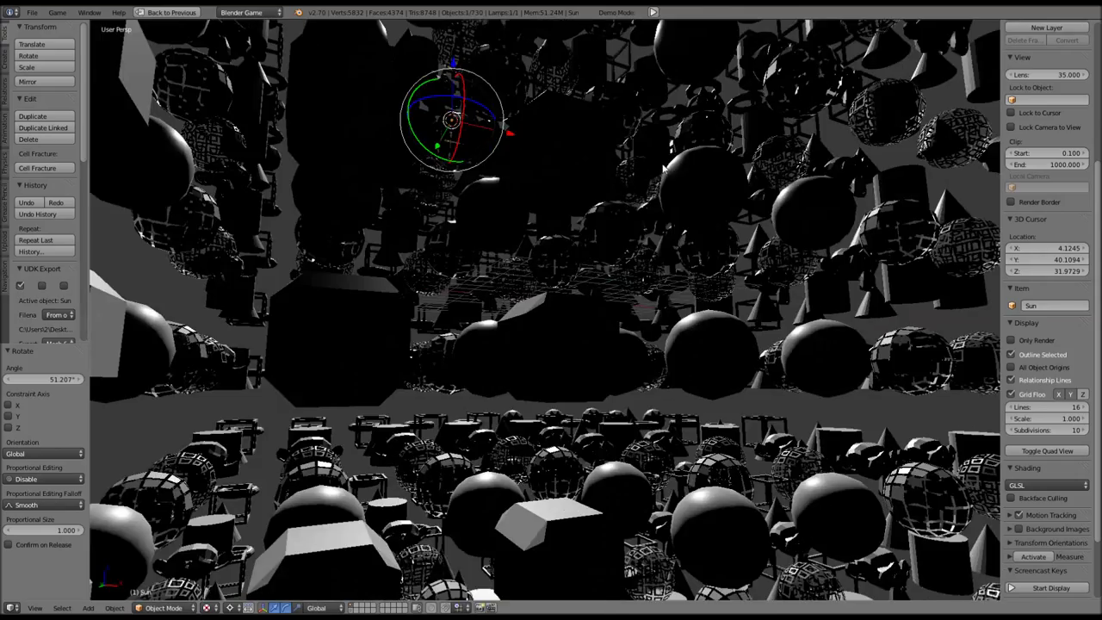
scroll(647, 176, down, 4)
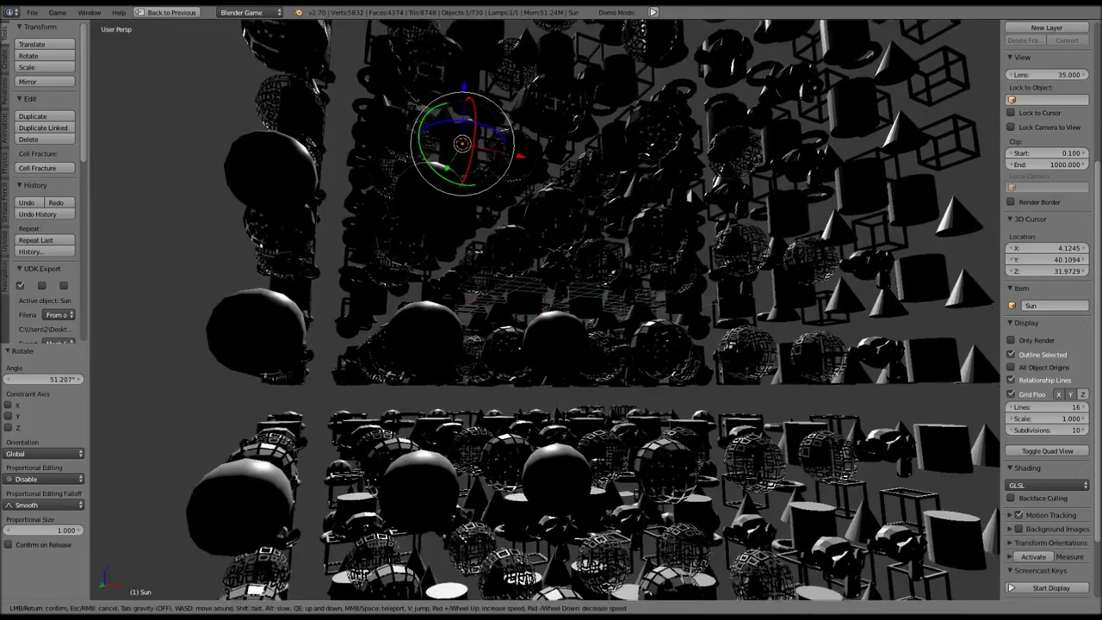
key(w)
key(w)
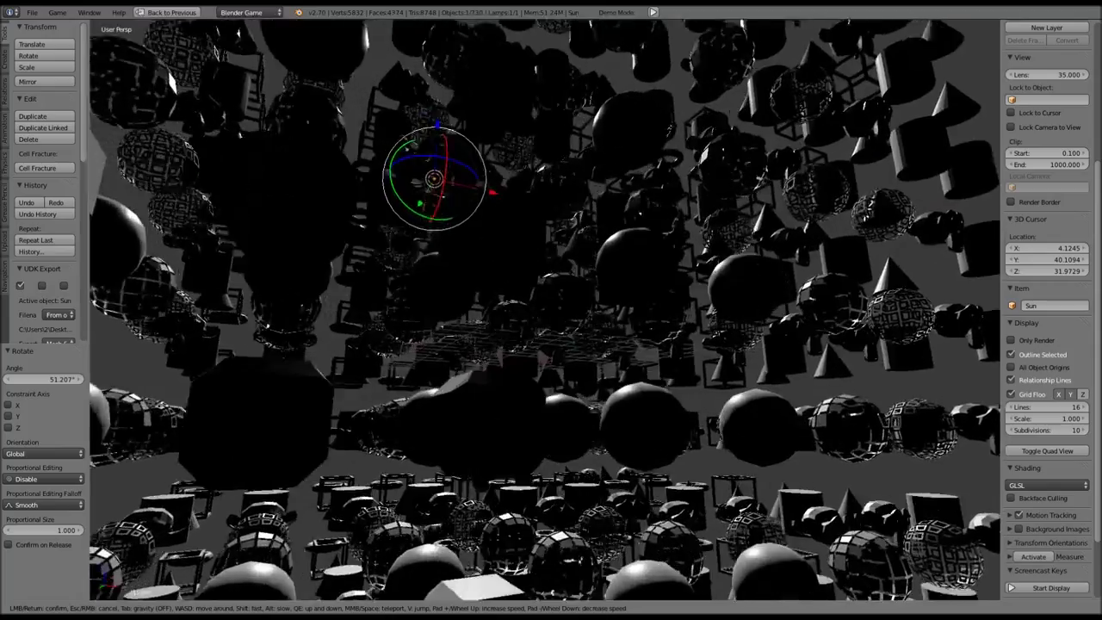
key(w)
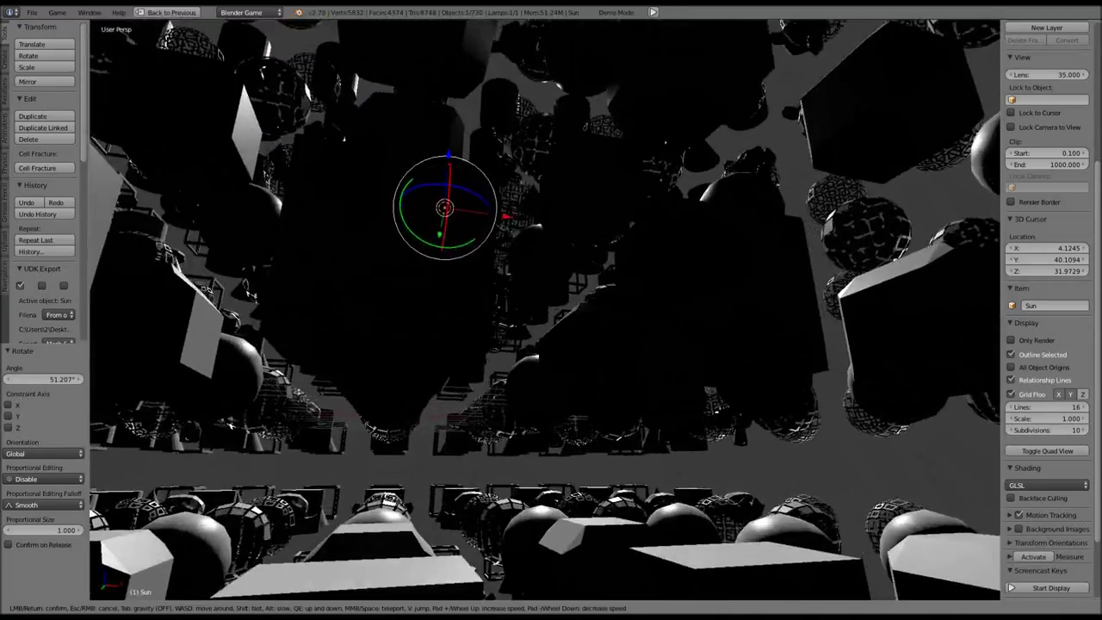
key(Escape)
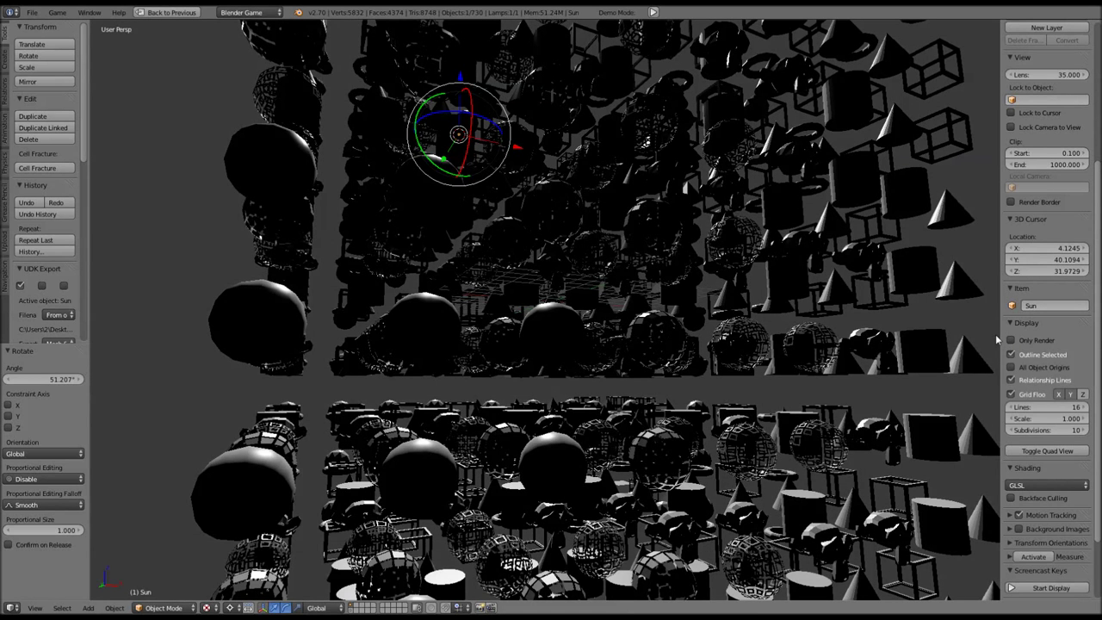
- Set the World horizon colour to near-black 0.051 and maximise the 3D view
key(ctrl+Up)
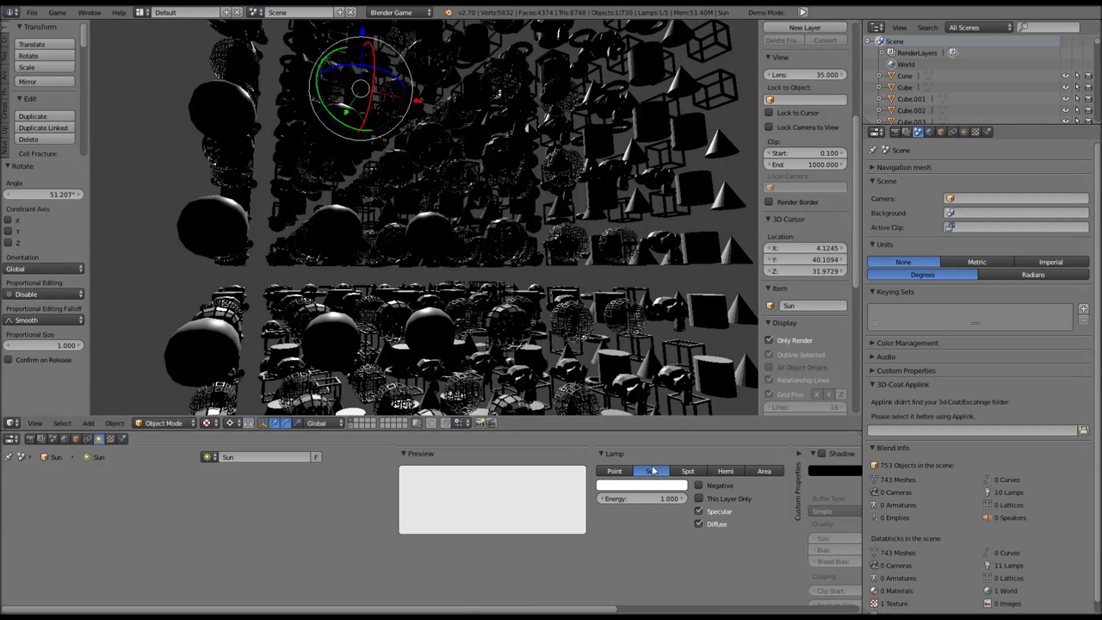
click(63, 439)
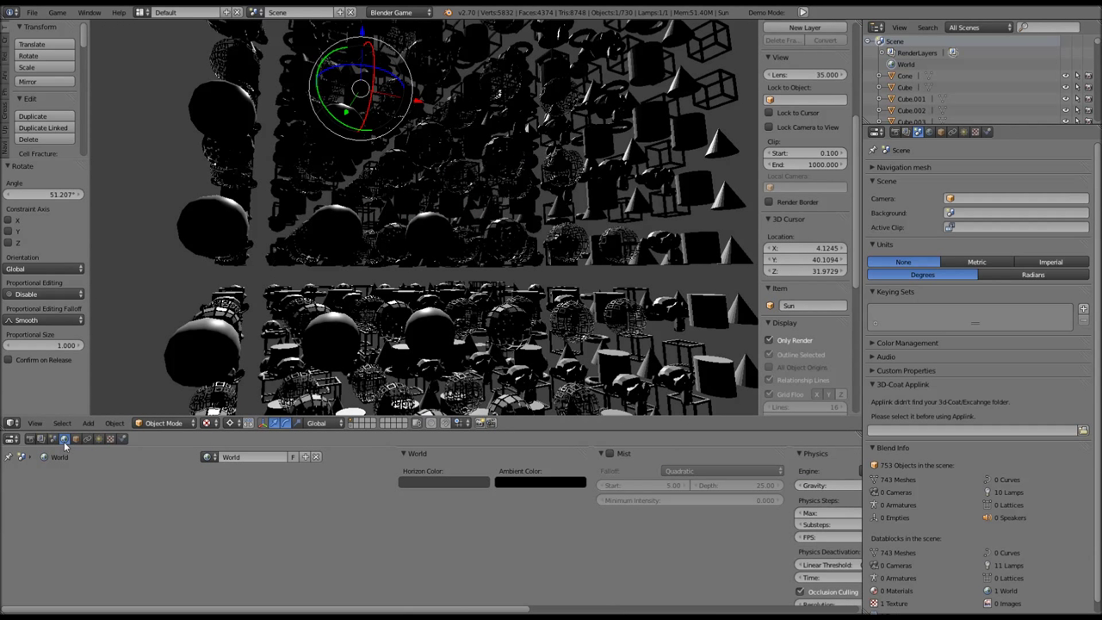
click(431, 482)
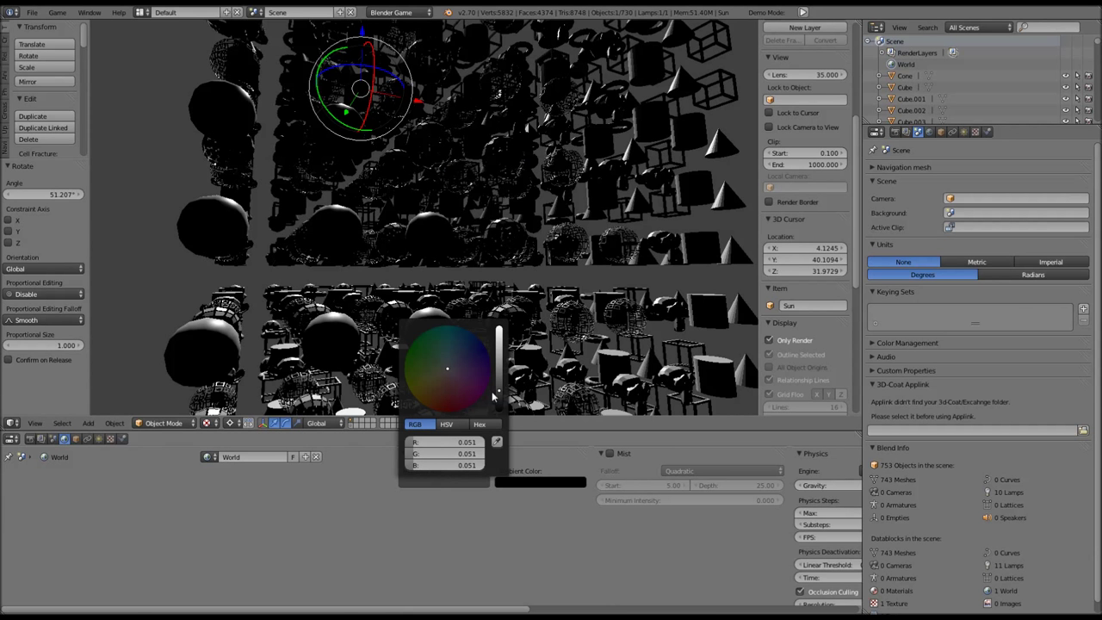
drag(494, 395, 500, 417)
key(ctrl+space)
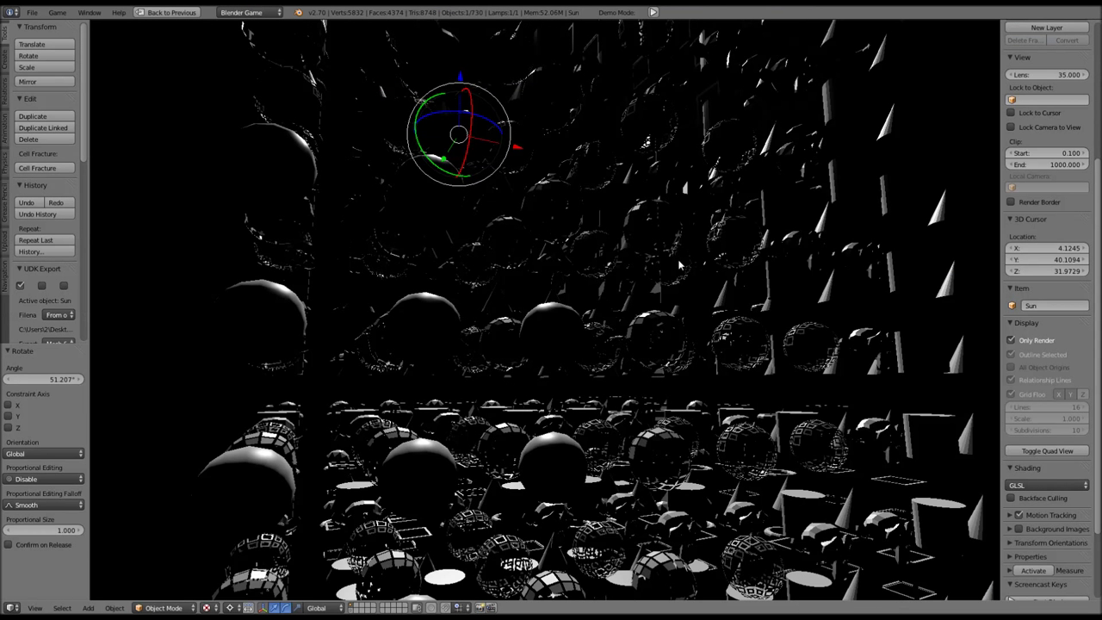
key(shift+f)
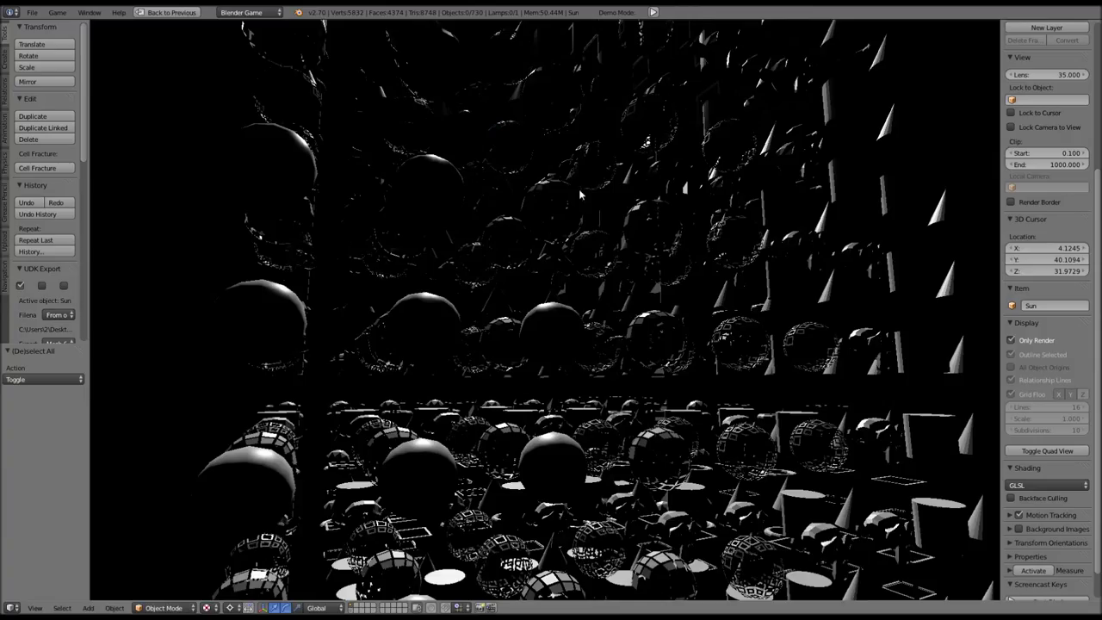
key(w)
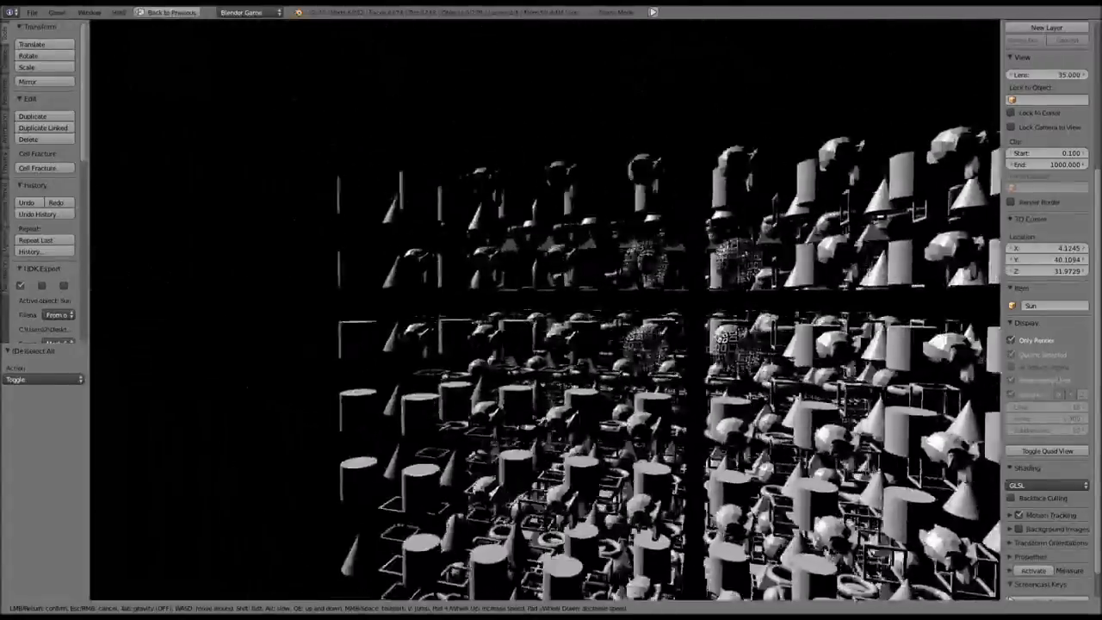
- Fly back out of the Sun-lit grid and exit walk mode at the overview
key(w)
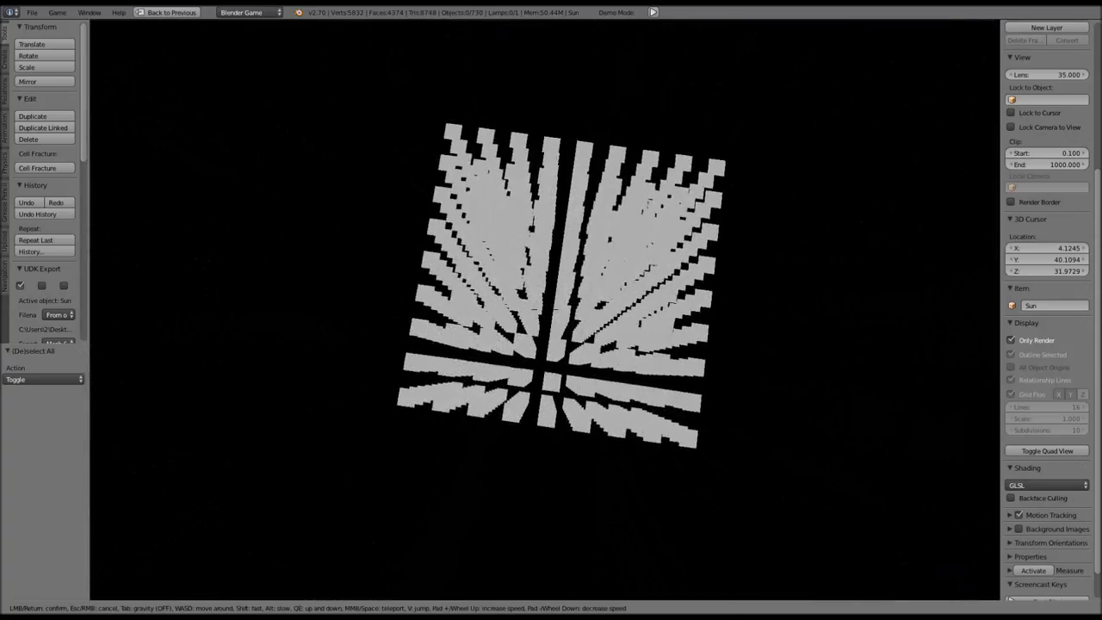
key(Escape)
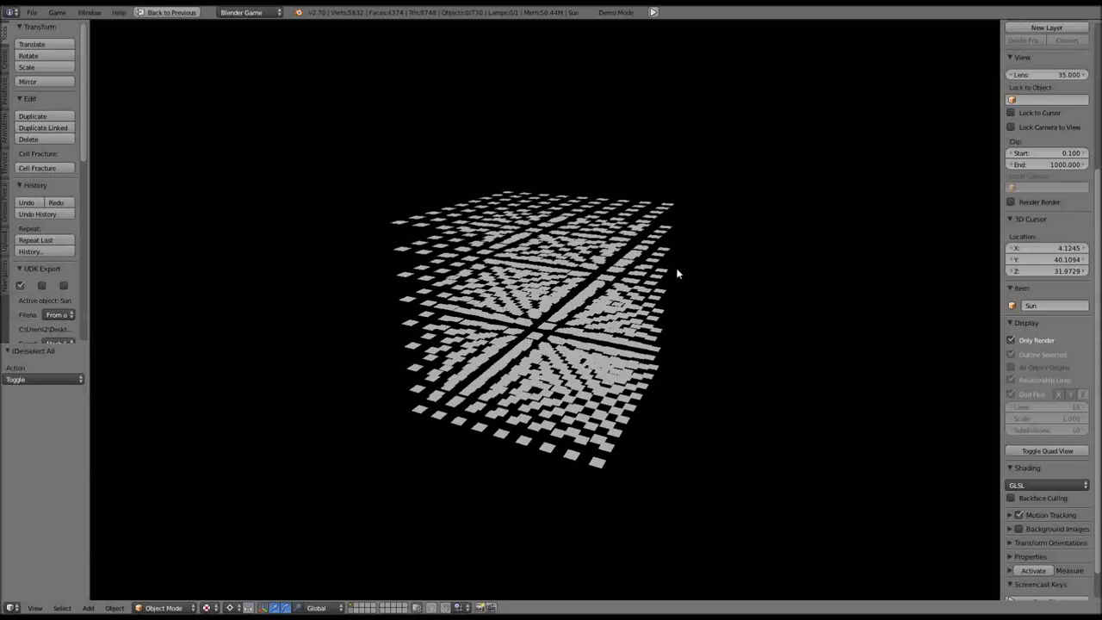
- Restore the layout and overlays, then delete the Sun lamp so coloured lamps light the grid
key(ctrl+Up)
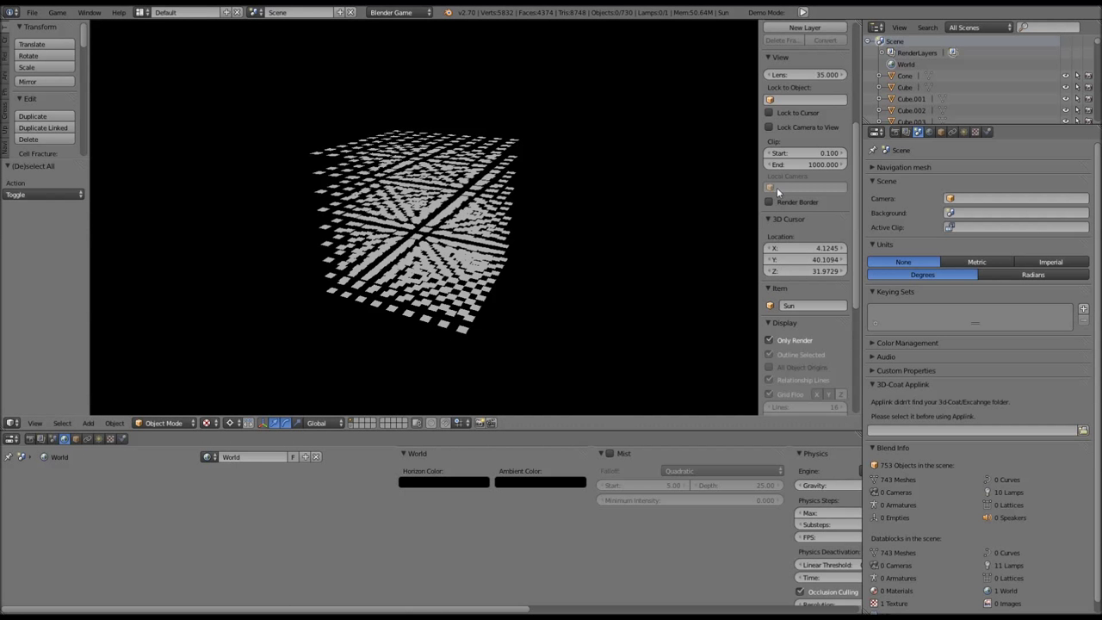
click(769, 340)
middle_drag(413, 216, 428, 208)
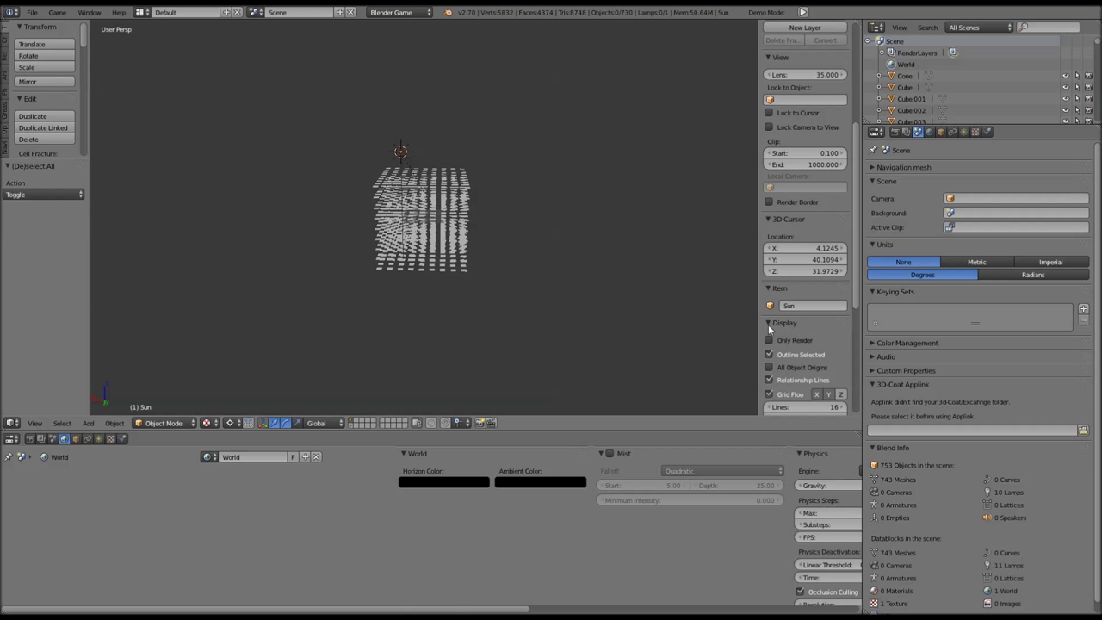
middle_drag(516, 271, 424, 198)
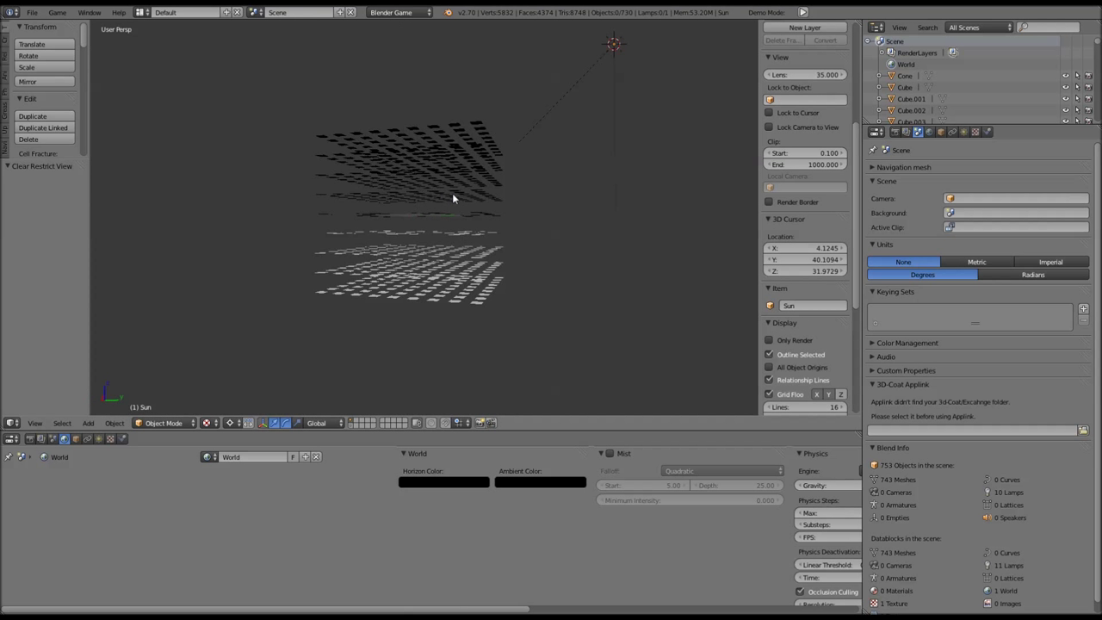
scroll(452, 193, up, 5)
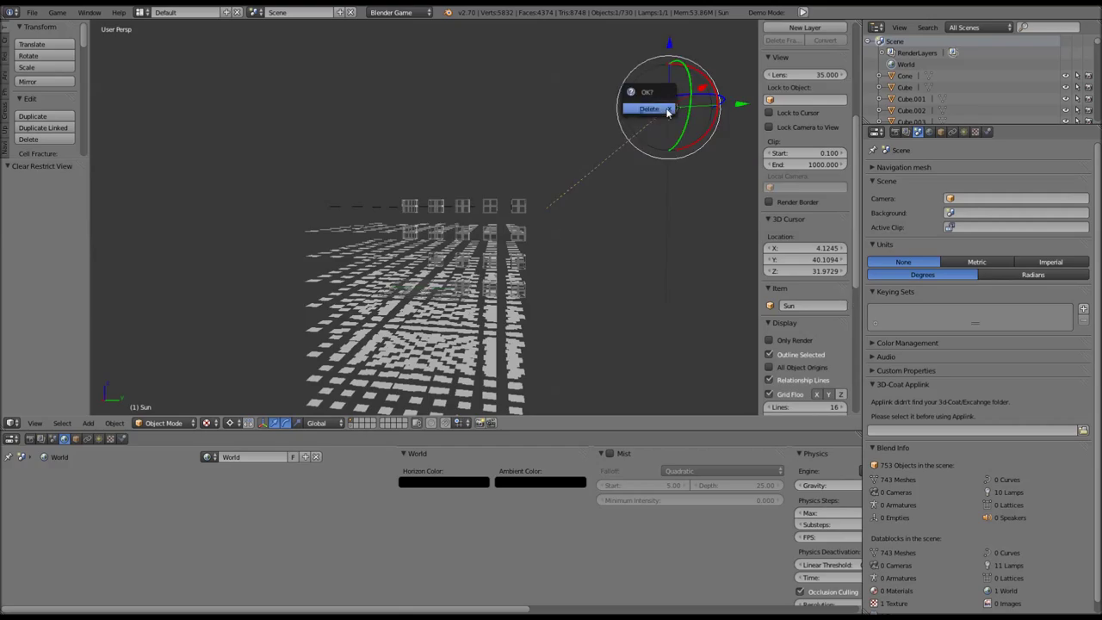
click(667, 109)
- Undo to relight the grid with the nine coloured point lamps
key(ctrl+z)
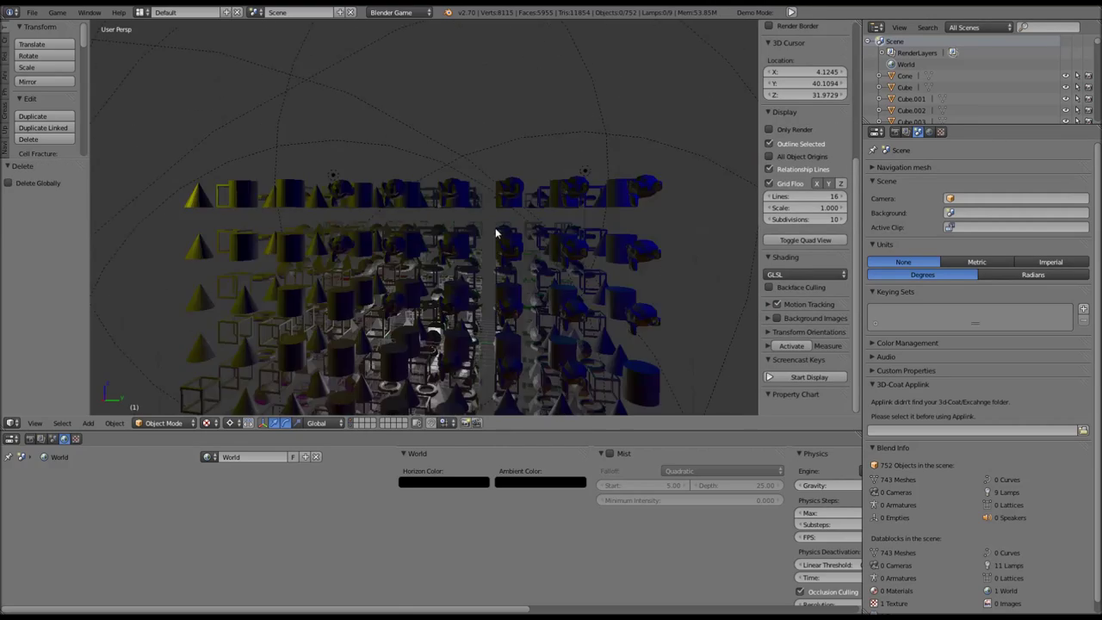
mouse_move(424, 240)
middle_down()
mouse_move(376, 124)
mouse_move(256, 69)
mouse_move(246, 111)
mouse_move(469, 110)
mouse_move(389, 240)
mouse_move(362, 238)
middle_up()
scroll(391, 240, up, 5)
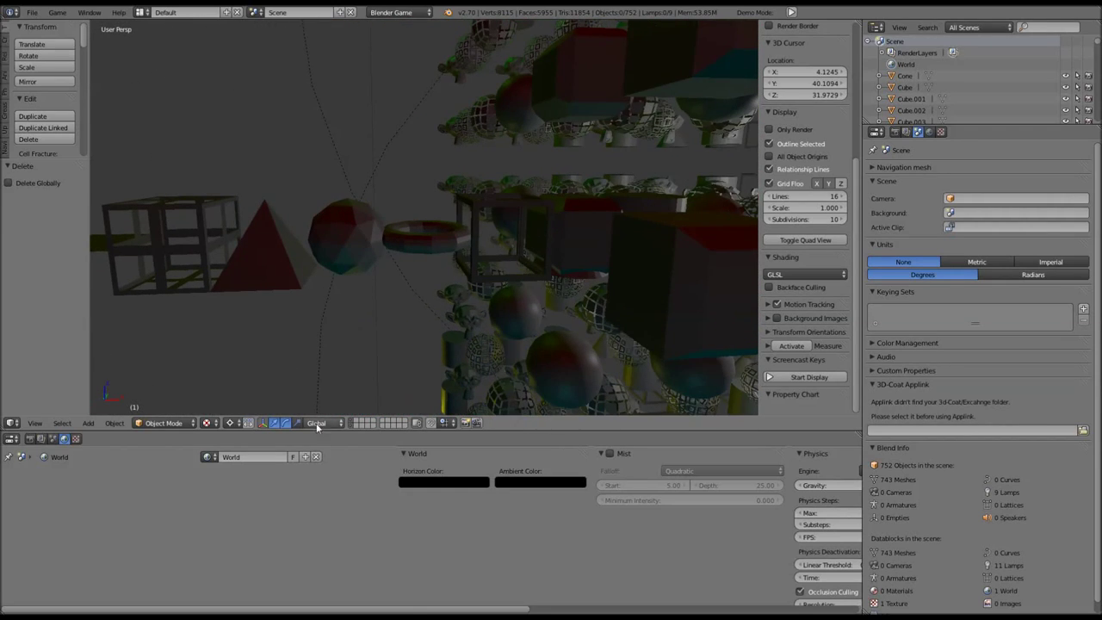
- Show only the layer with the 23-primitive row, view it full-window in perspective, then restore
click(354, 420)
scroll(362, 165, down, 2)
scroll(348, 164, up, 2)
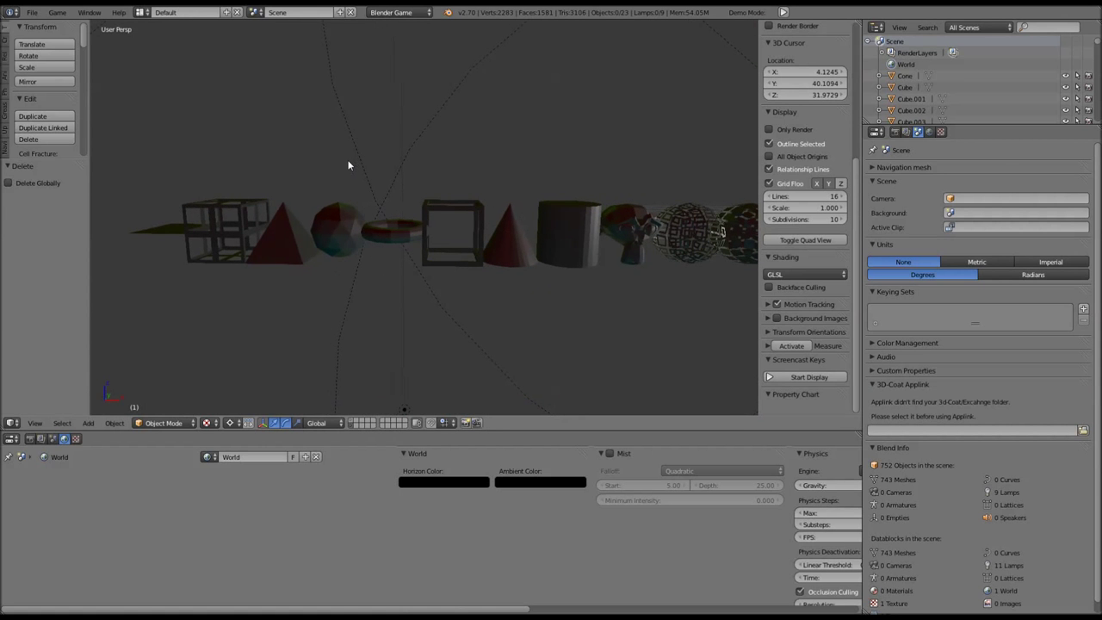
key(ctrl+Up)
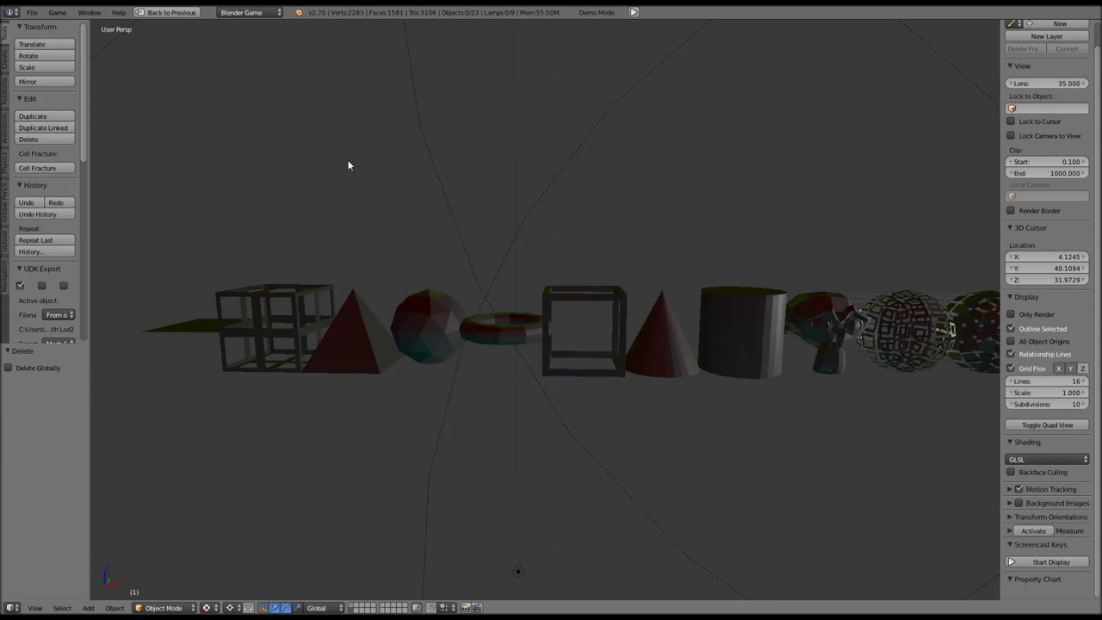
mouse_move(349, 166)
middle_down()
mouse_move(449, 217)
mouse_move(374, 233)
mouse_move(722, 294)
mouse_move(647, 296)
mouse_move(726, 298)
middle_up()
scroll(440, 247, up, 3)
scroll(446, 242, up, 1)
mouse_move(413, 290)
middle_down()
mouse_move(491, 290)
mouse_move(492, 325)
mouse_move(489, 294)
mouse_move(580, 262)
mouse_move(128, 248)
mouse_move(795, 308)
mouse_move(497, 305)
mouse_move(528, 344)
mouse_move(533, 384)
mouse_move(757, 313)
mouse_move(495, 317)
mouse_move(507, 312)
middle_up()
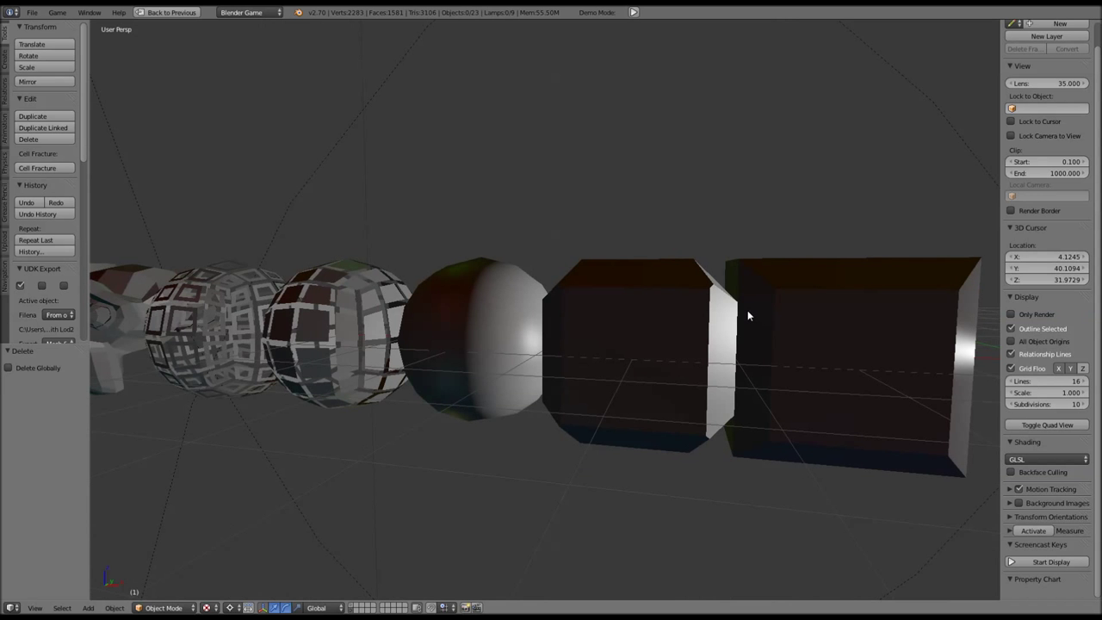
key(shift+space)
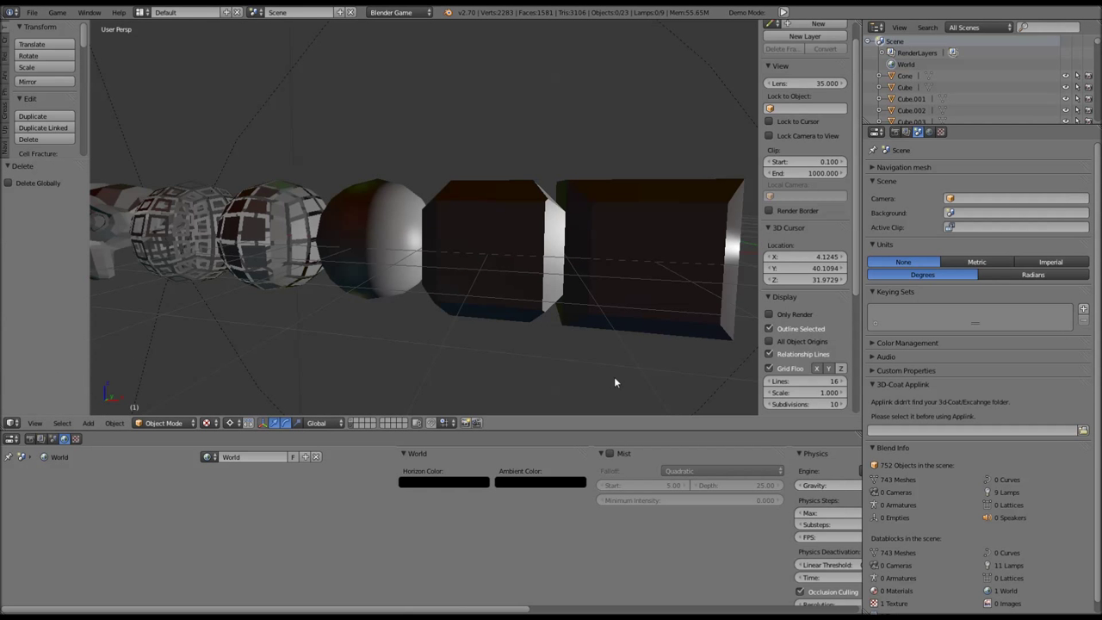
- Show the 729-object grid layer and inspect it full-window as a rotated cube
click(351, 423)
key(shift+space)
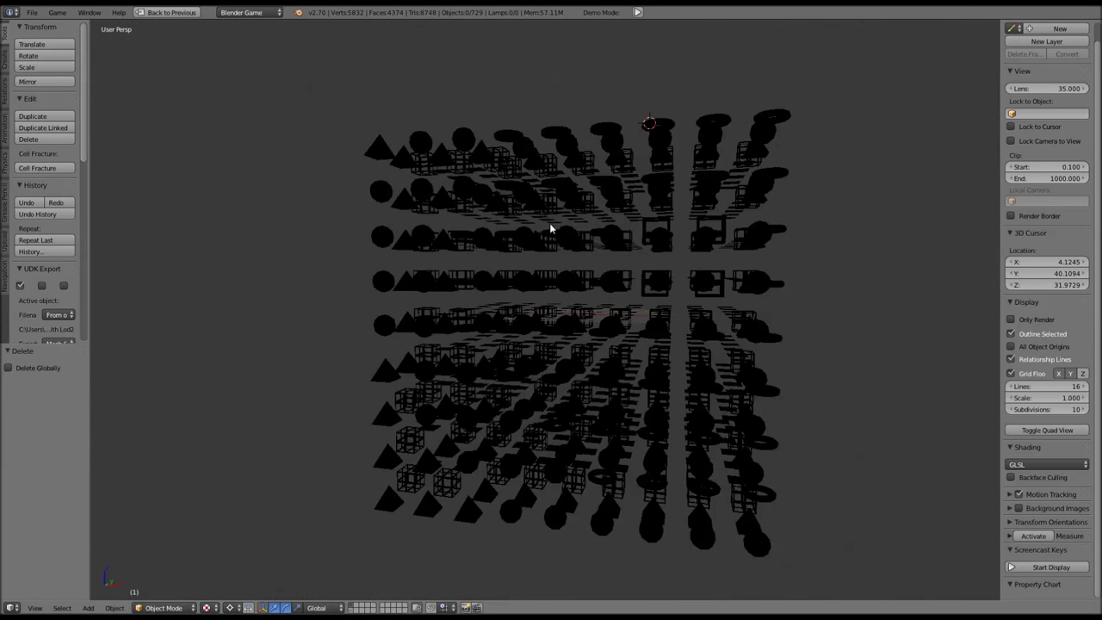
middle_drag(551, 228, 487, 259)
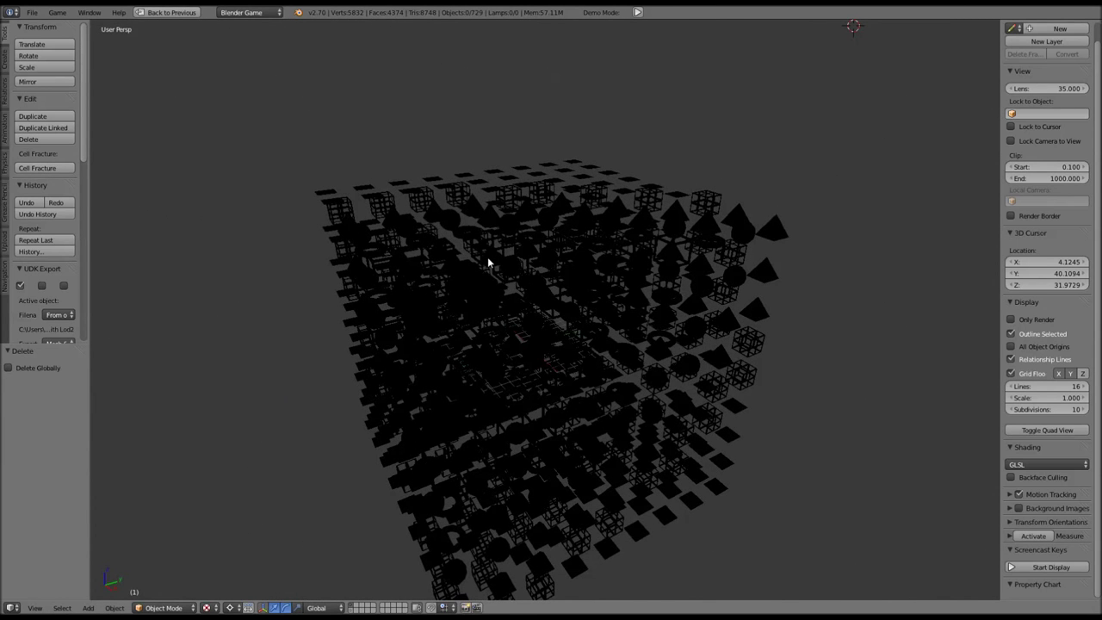
key(shift+space)
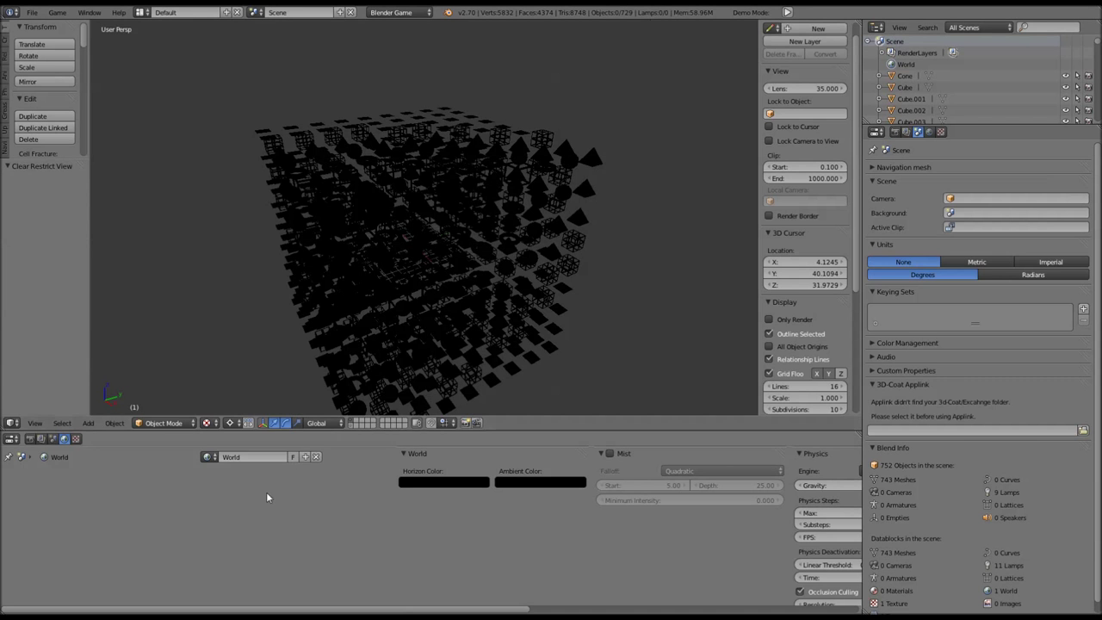
- Select the point lamps on their layer and move them onto the grid's layer
click(352, 427)
key(shift+space)
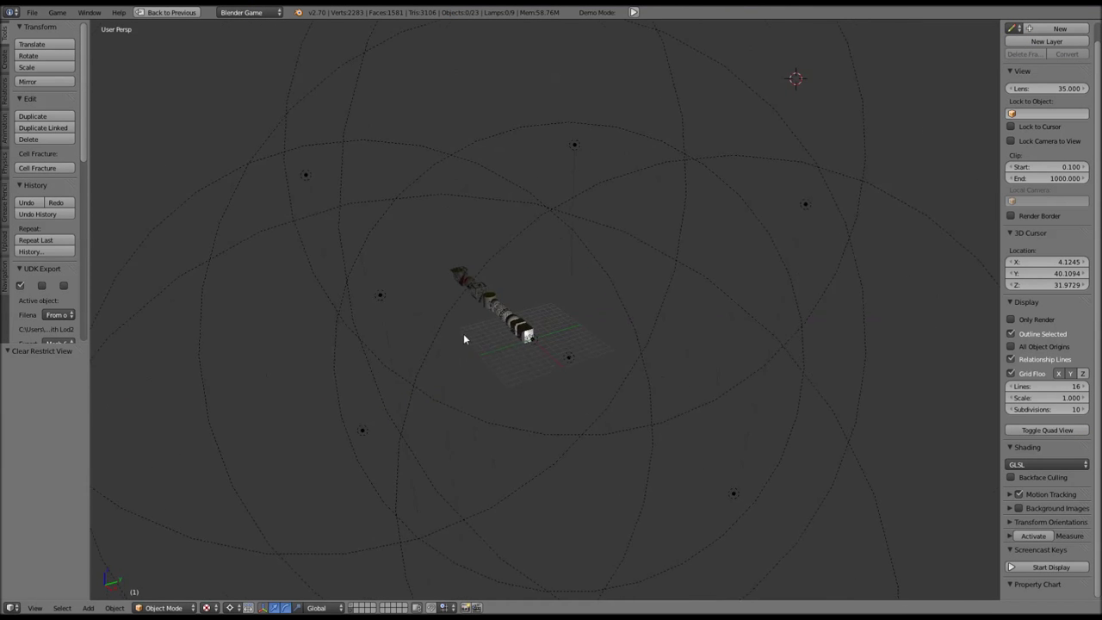
scroll(482, 335, up, 3)
right_click(519, 362)
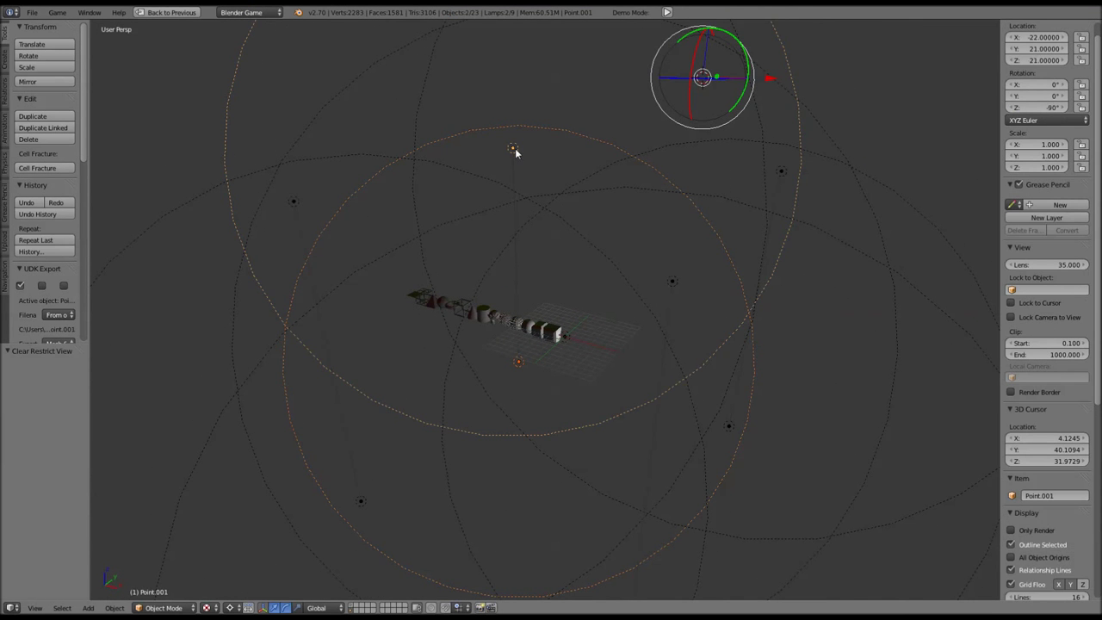
middle_drag(515, 151, 579, 168)
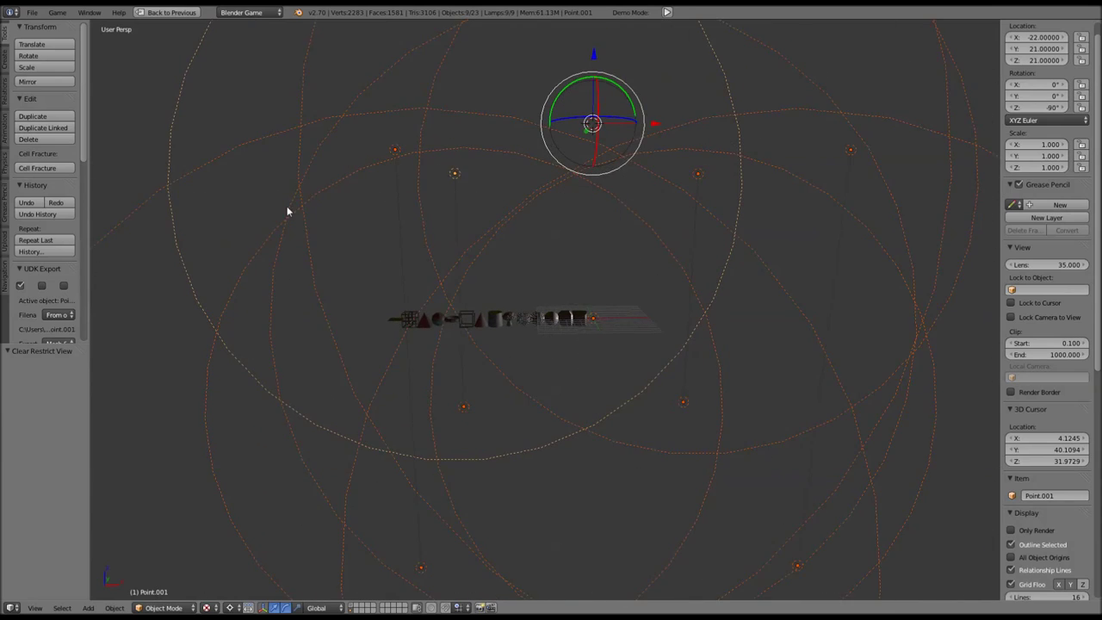
key(g)
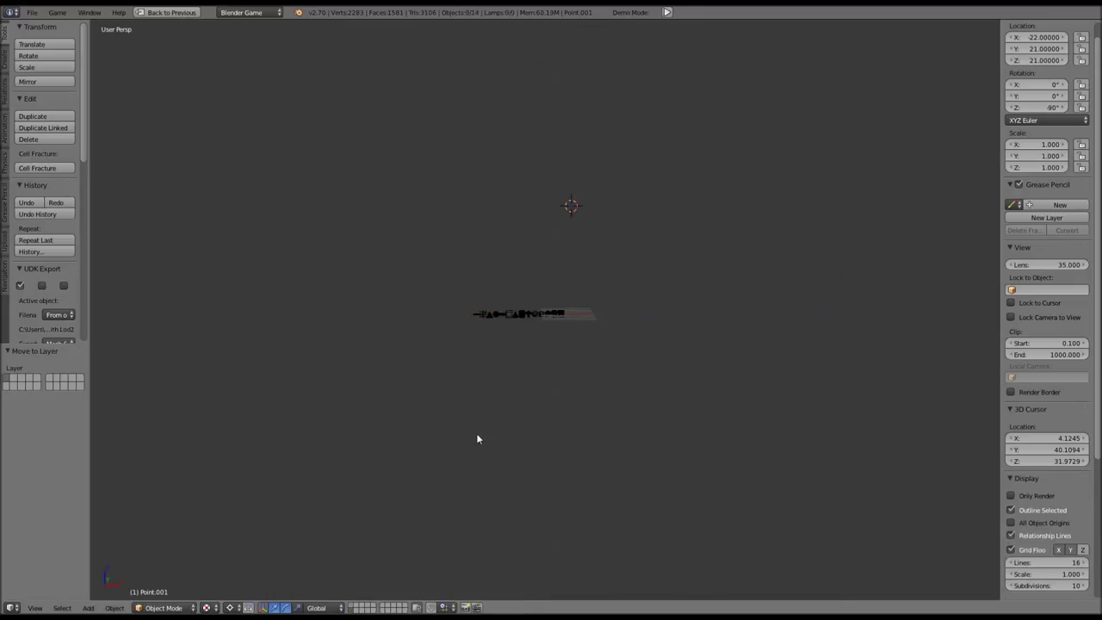
click(402, 499)
- View the lamp-lit 738-object lattice full-window and select Cube.236
key(ctrl+Up)
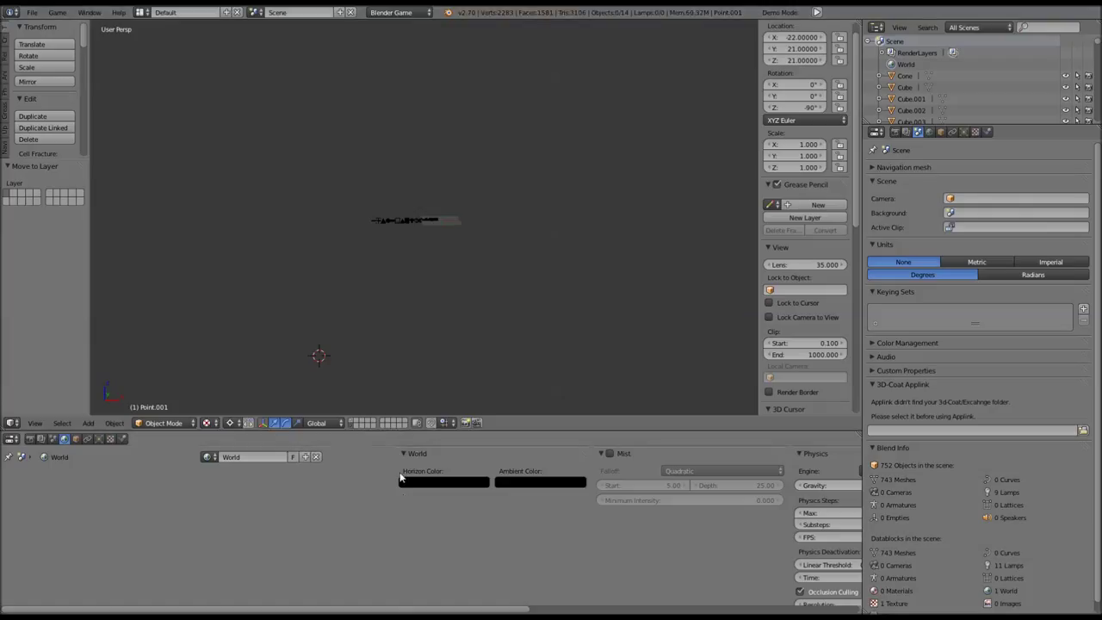
key(ctrl+Up)
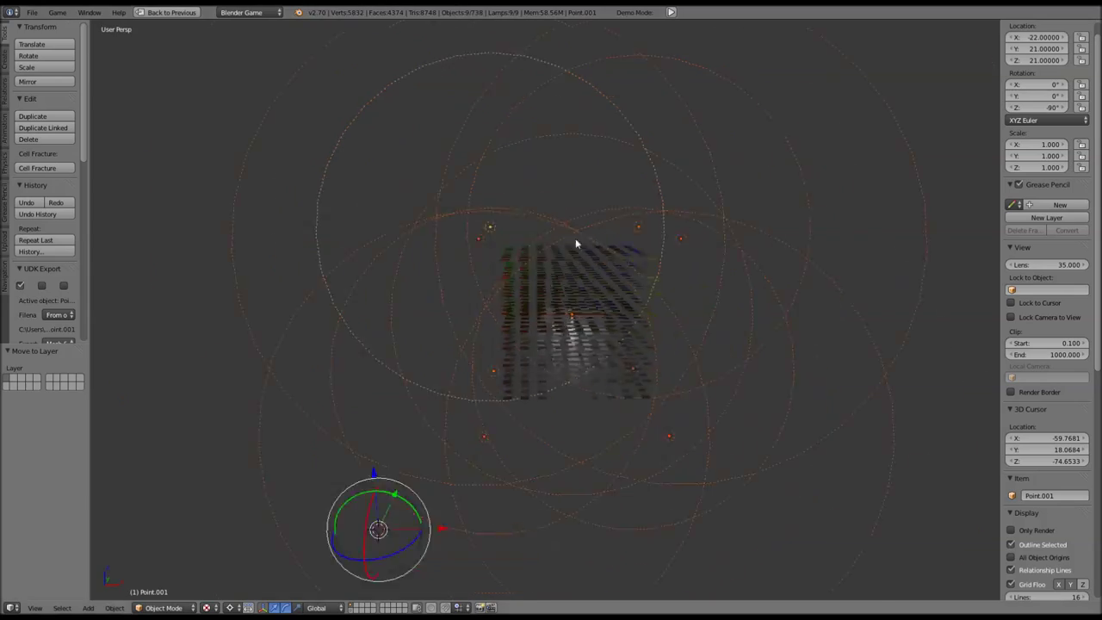
scroll(575, 238, up, 5)
mouse_move(574, 238)
middle_down()
mouse_move(500, 240)
mouse_move(536, 263)
middle_up()
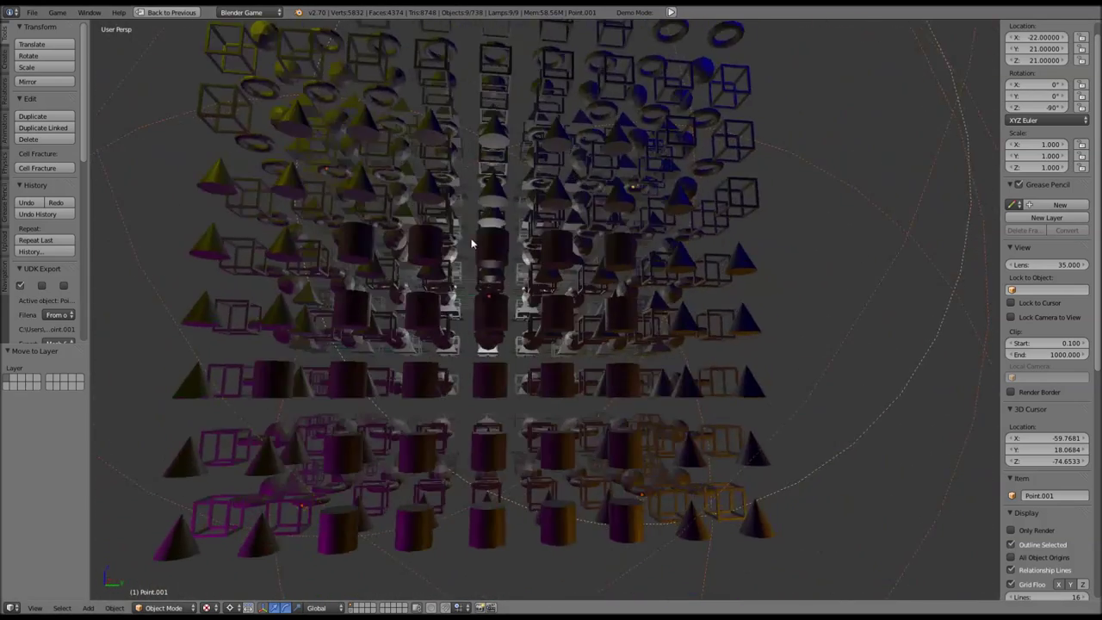
right_click(655, 138)
scroll(656, 138, up, 5)
key(KP_Decimal)
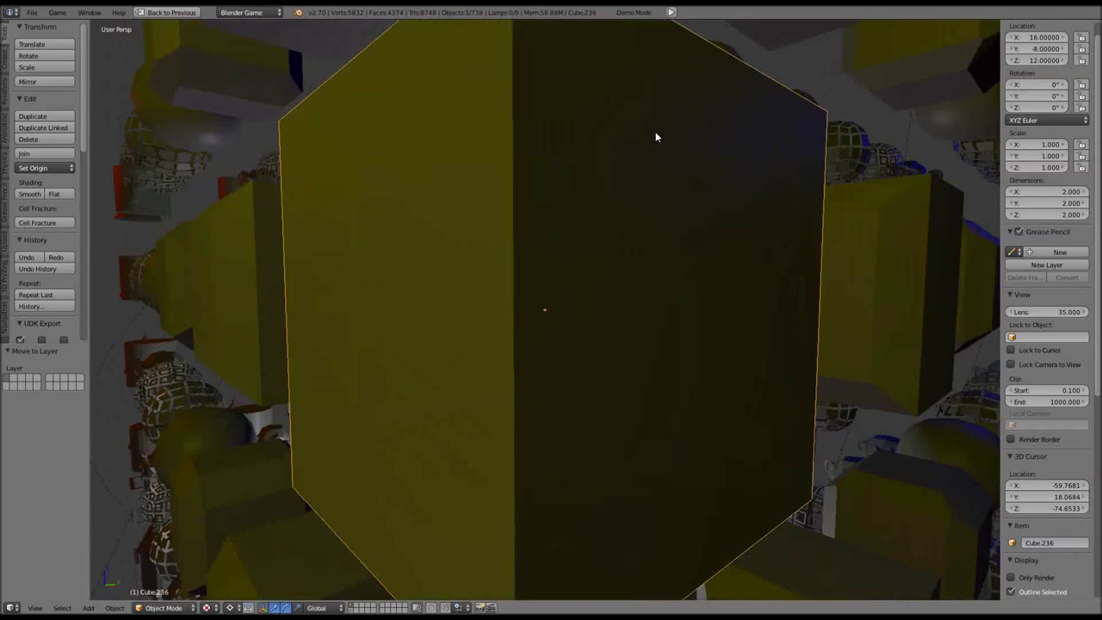
scroll(657, 138, down, 3)
middle_drag(657, 137, 637, 177)
key(ctrl+Up)
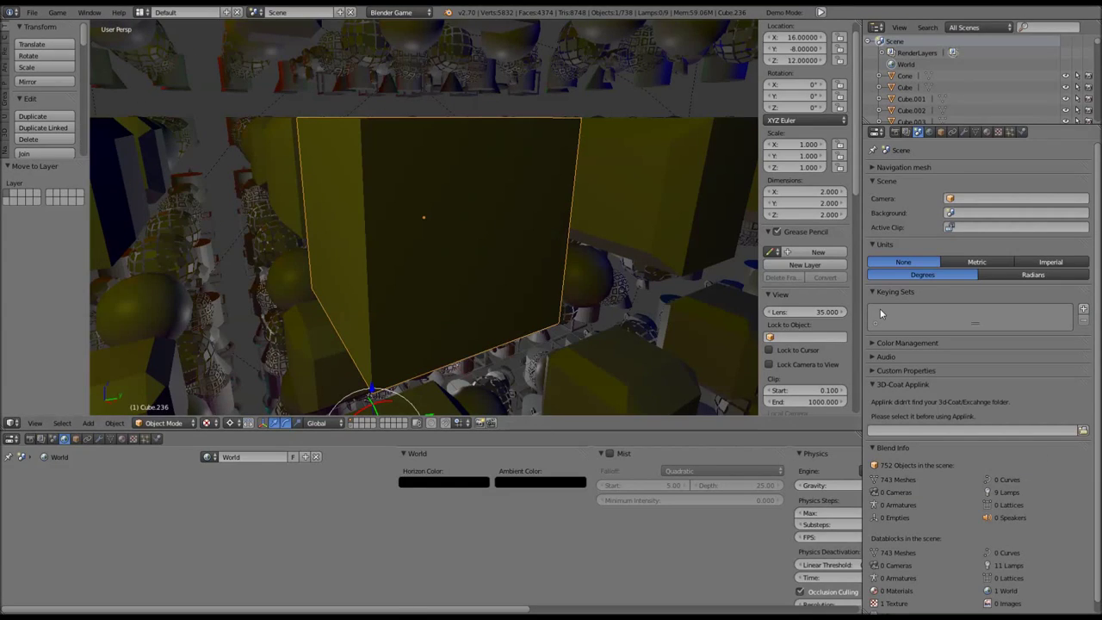
click(941, 132)
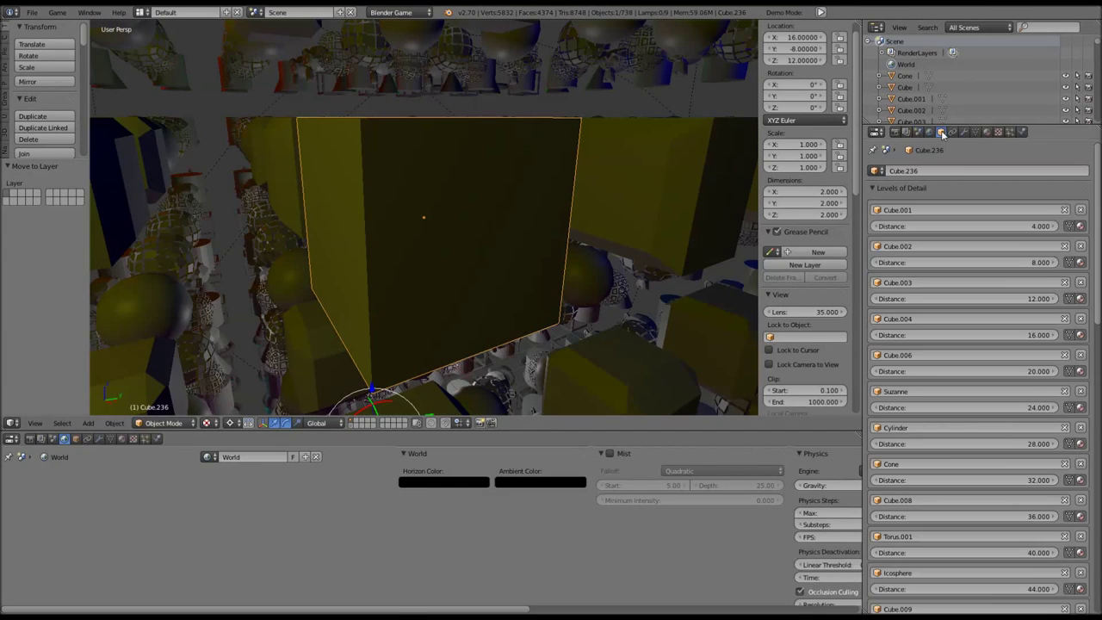
key(ctrl+Up)
scroll(651, 216, down, 2)
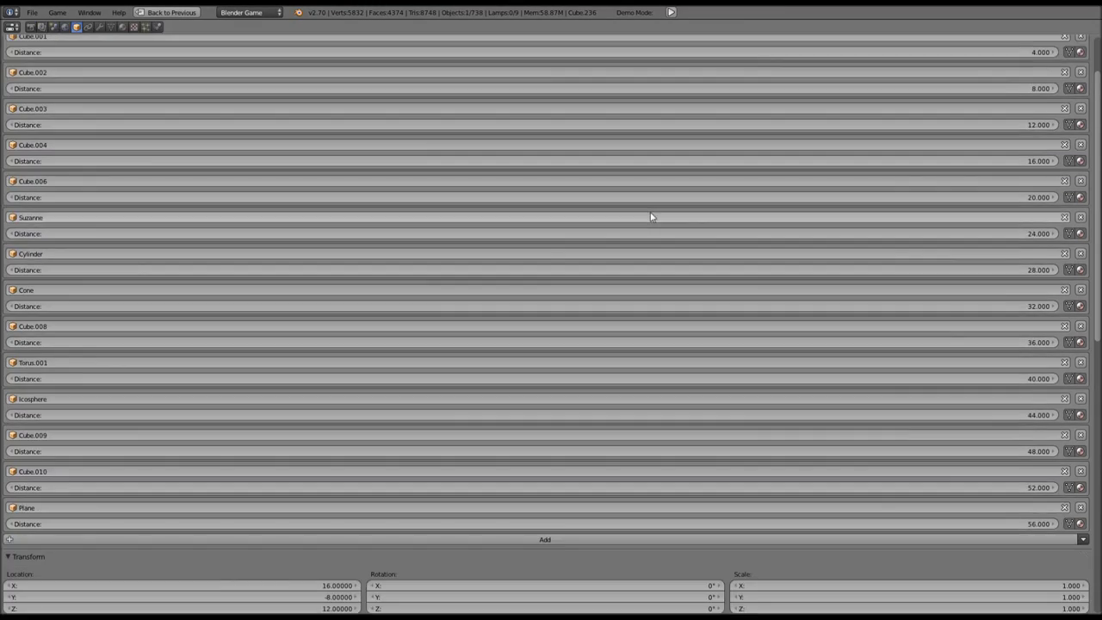
scroll(651, 216, down, 5)
scroll(649, 211, up, 3)
ctrl+middle_drag(650, 212, 954, 213)
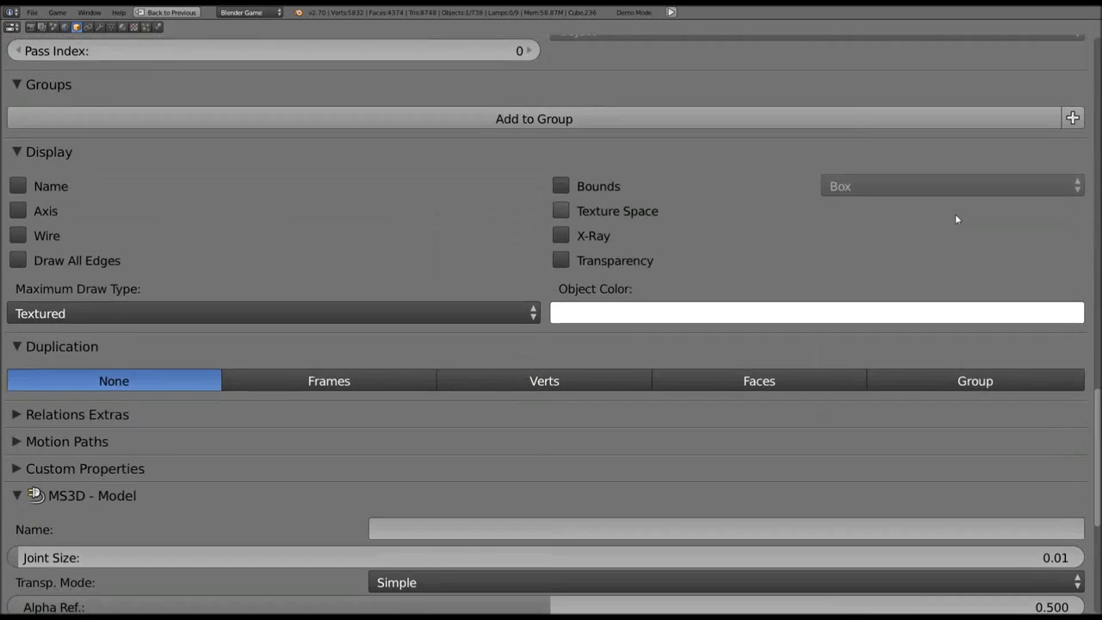
scroll(954, 213, up, 3)
scroll(891, 217, up, 5)
scroll(645, 184, up, 3)
scroll(645, 459, up, 7)
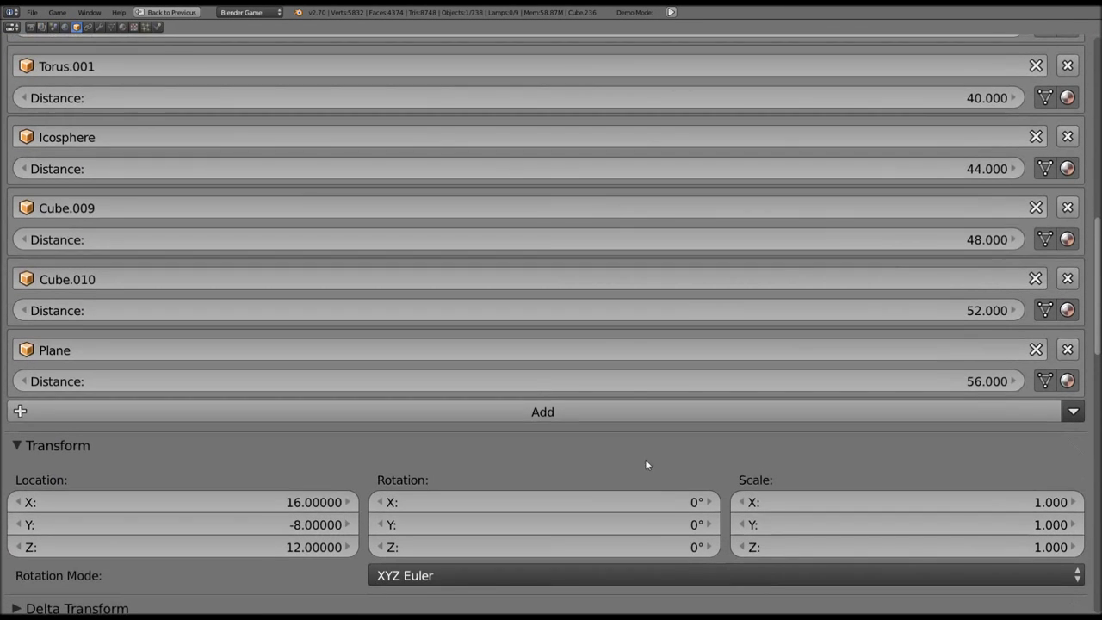
scroll(622, 263, up, 3)
scroll(595, 102, up, 8)
scroll(533, 95, up, 1)
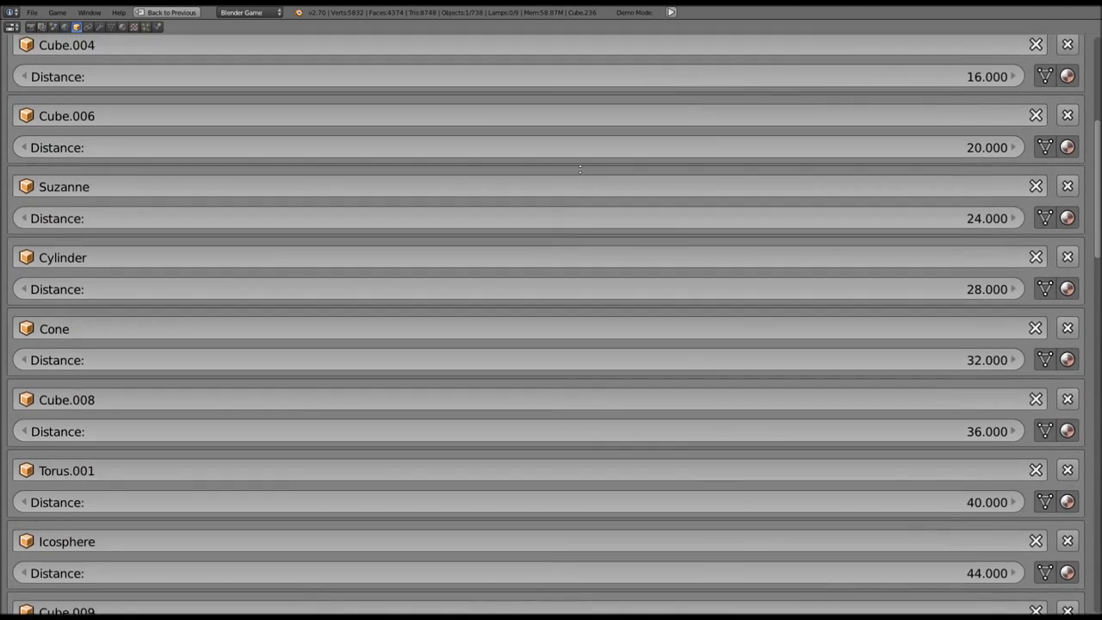
scroll(465, 86, up, 7)
scroll(360, 75, up, 3)
click(42, 130)
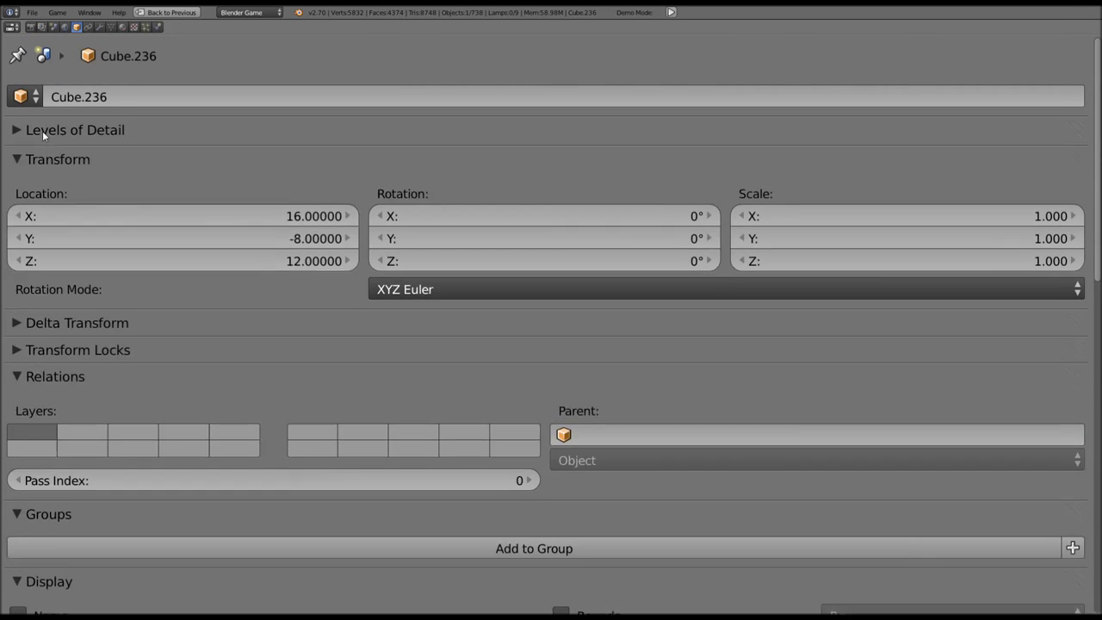
click(42, 131)
double_click(42, 131)
click(42, 131)
click(42, 131)
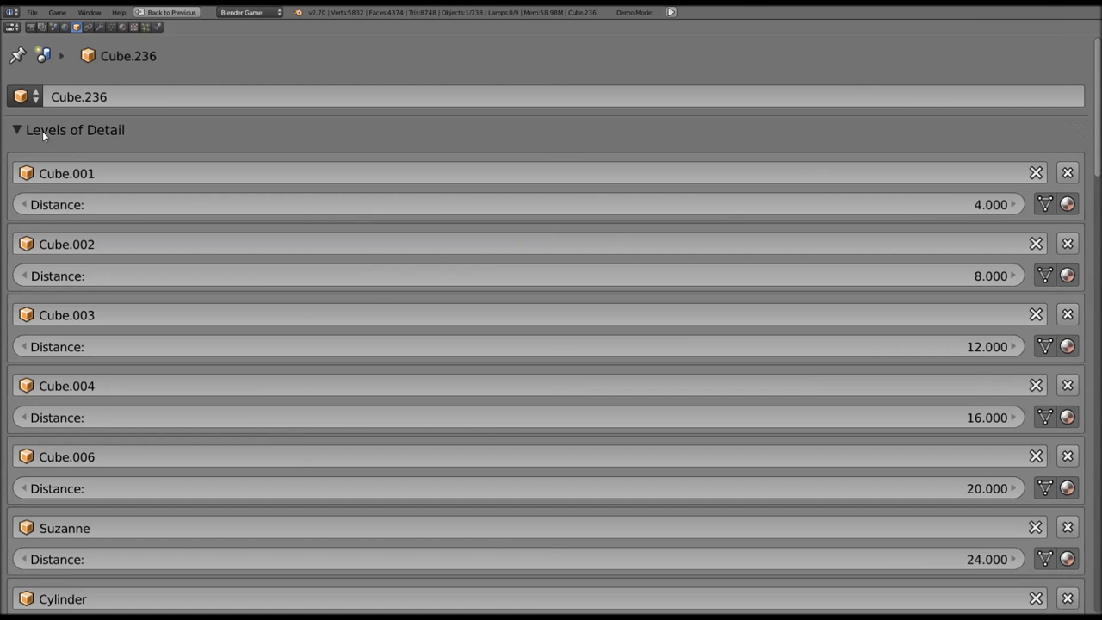
click(42, 131)
click(42, 131)
scroll(129, 287, down, 3)
scroll(145, 295, down, 2)
scroll(144, 288, down, 1)
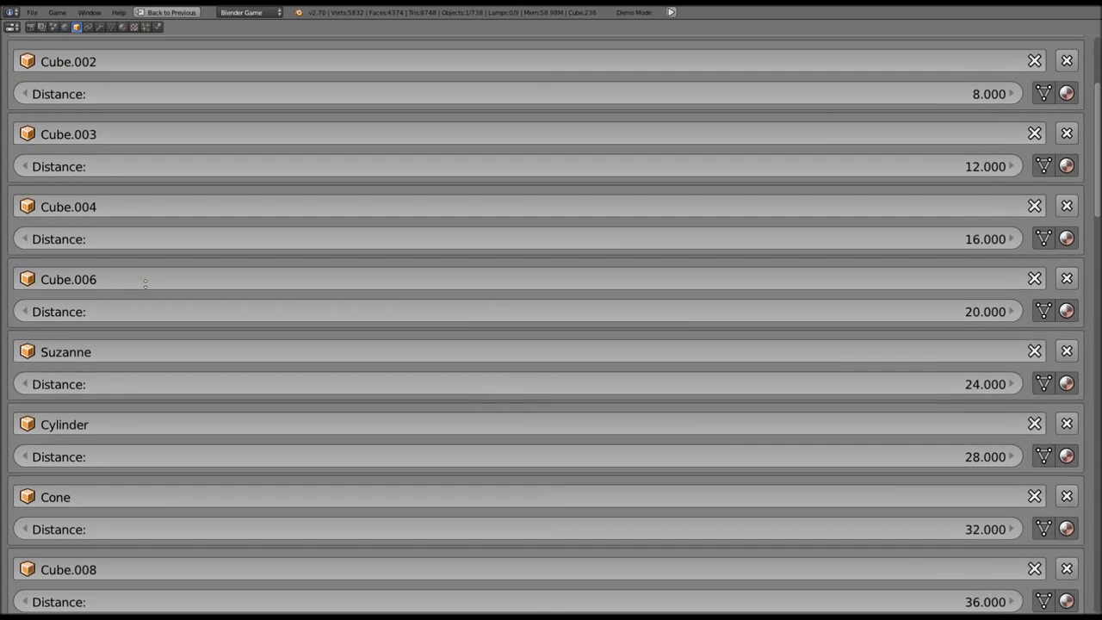
scroll(145, 283, down, 4)
scroll(160, 283, down, 2)
scroll(167, 327, down, 7)
scroll(179, 372, down, 3)
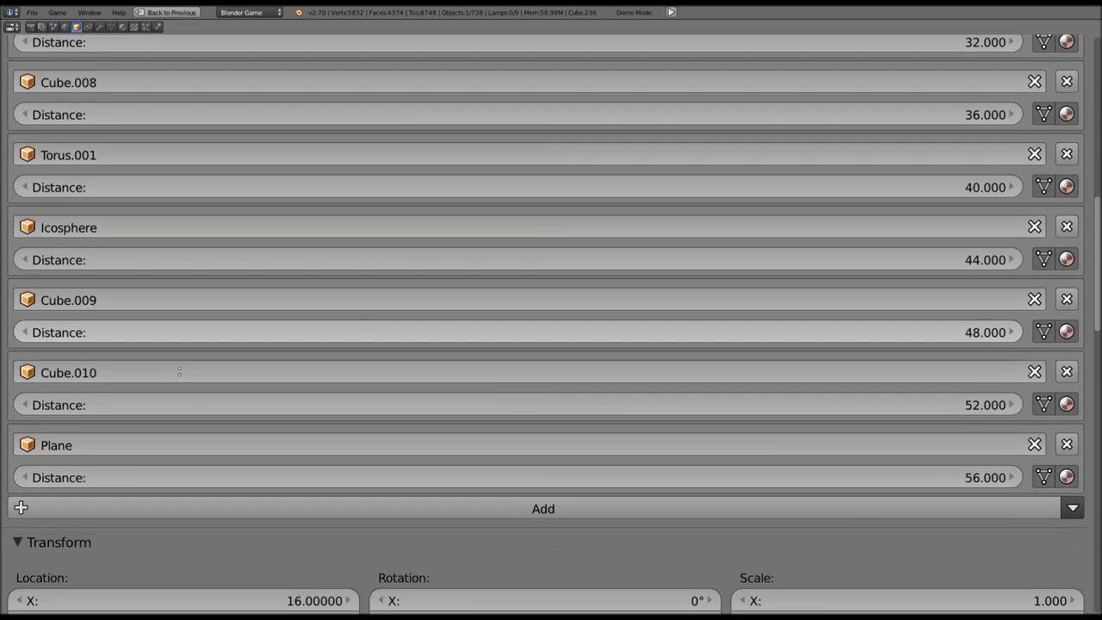
scroll(179, 372, down, 4)
ctrl+middle_drag(179, 371, 221, 497)
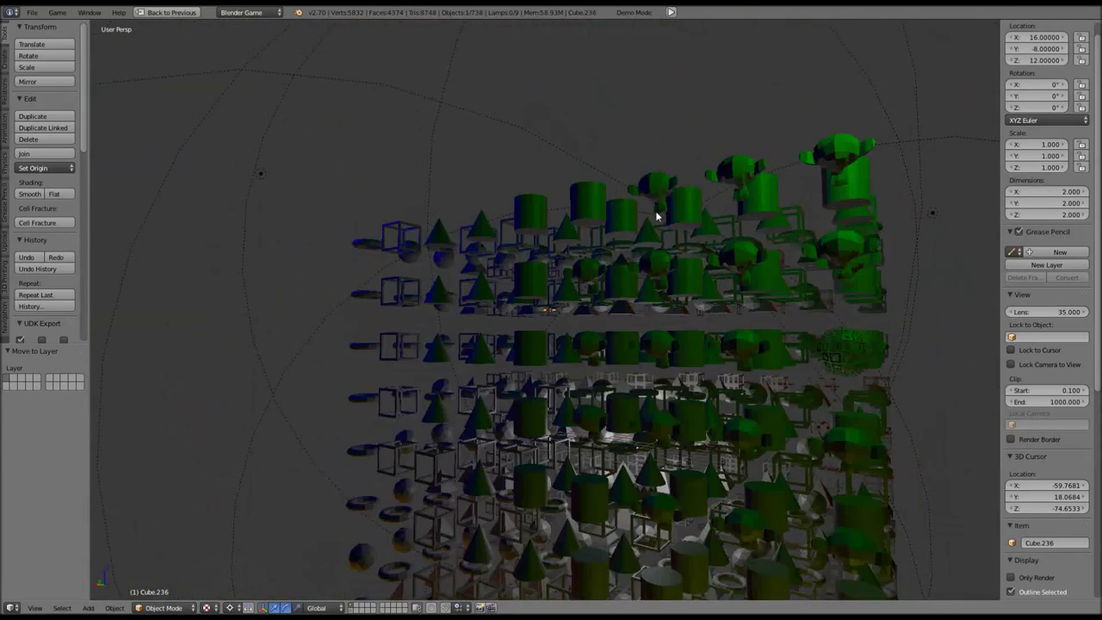
- Restore the full layout, deselect all objects, and rerun the game to fly through the lit grid
key(ctrl+Up)
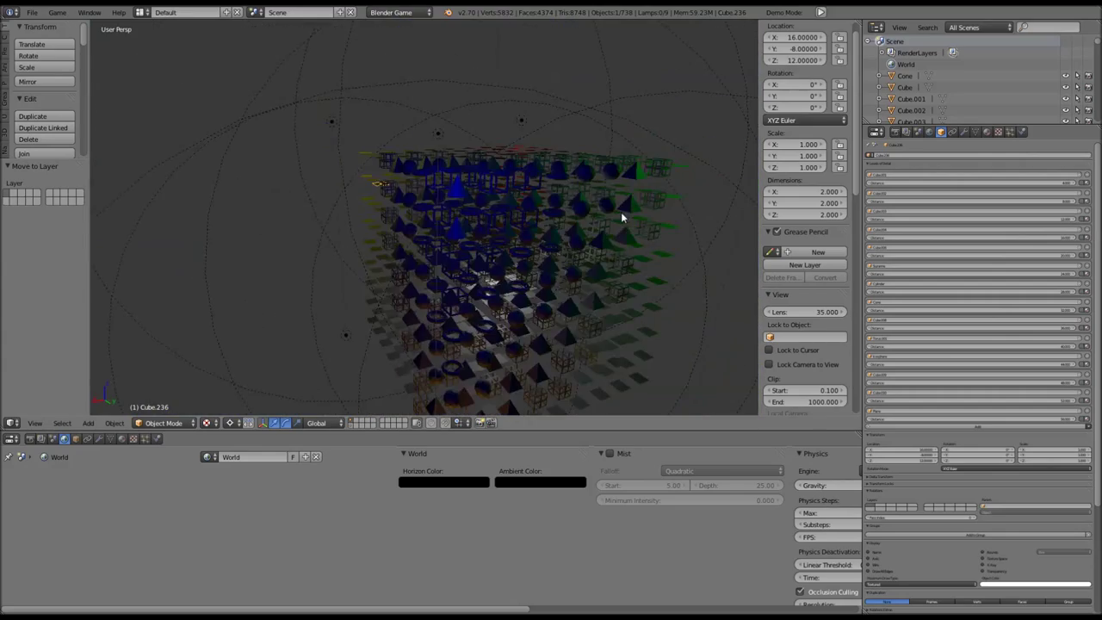
key(a)
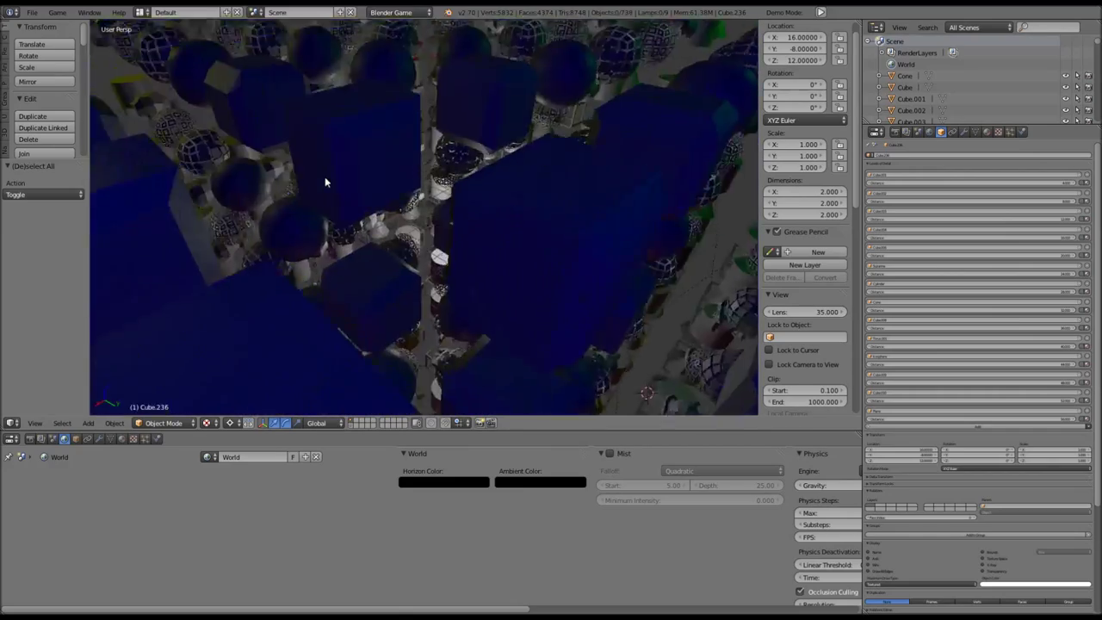
key(Escape)
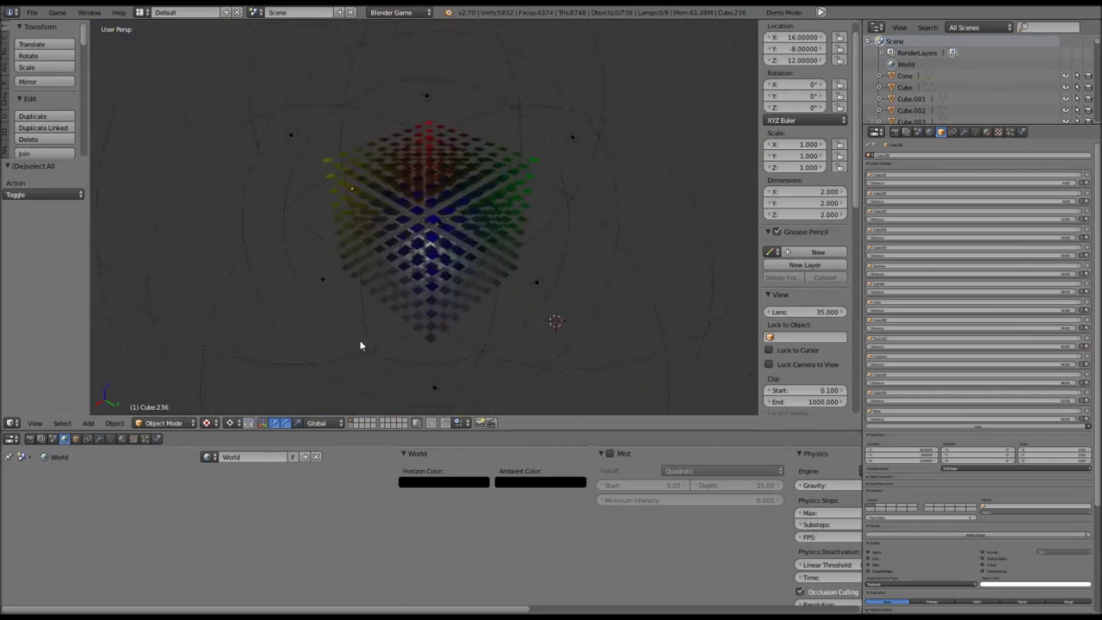
key(p)
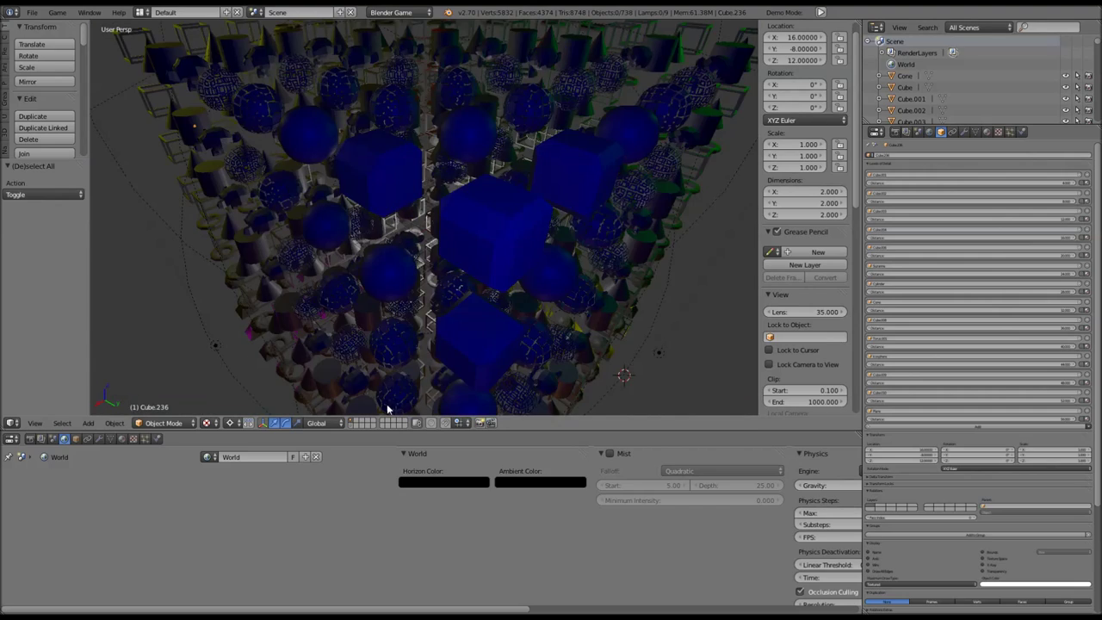